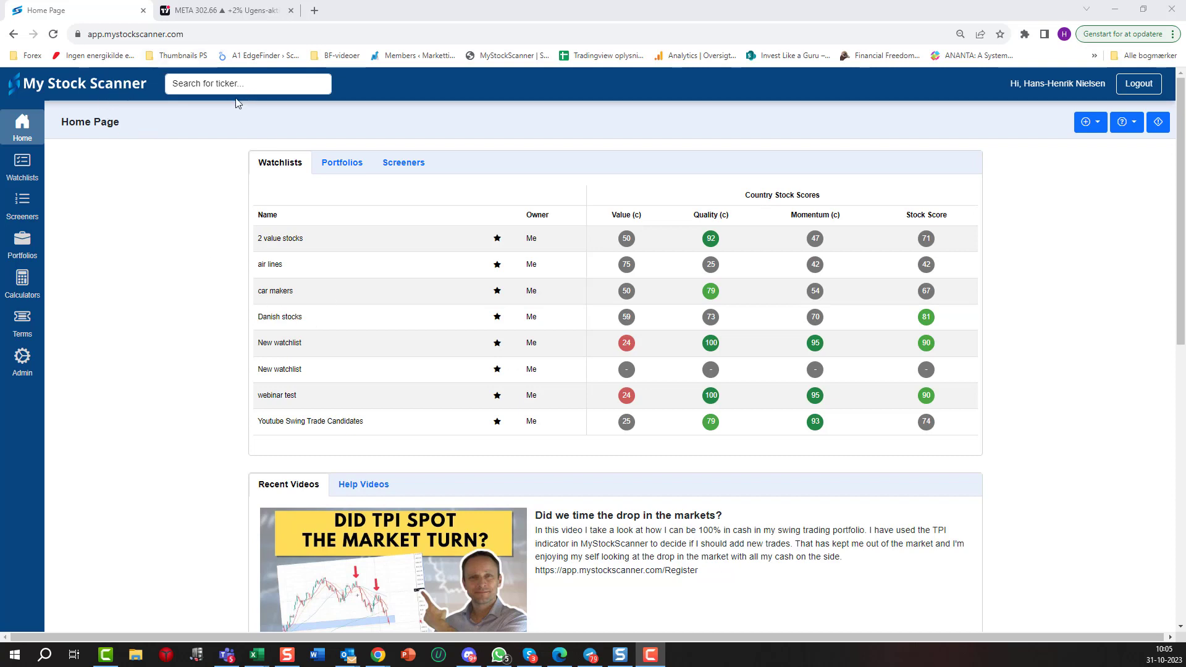
Create a new screener and title it 'value+quality+trend' in the rule editor
{"action": "left_click", "coordinate": [22, 204]}
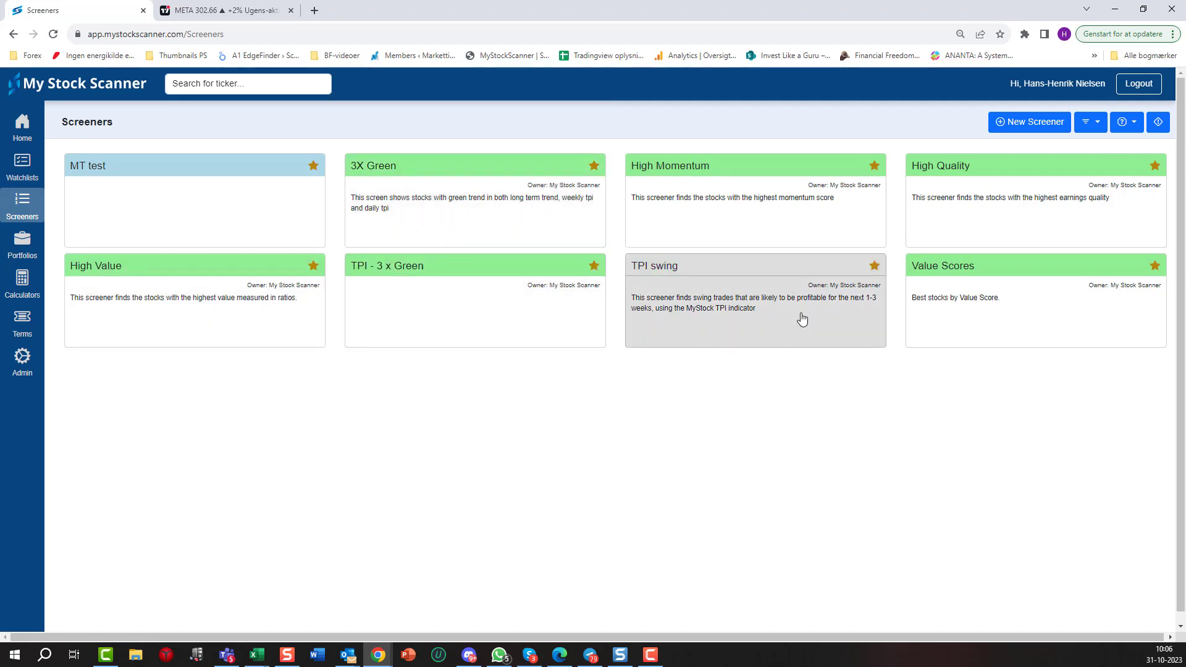
{"action": "left_click", "coordinate": [1038, 124]}
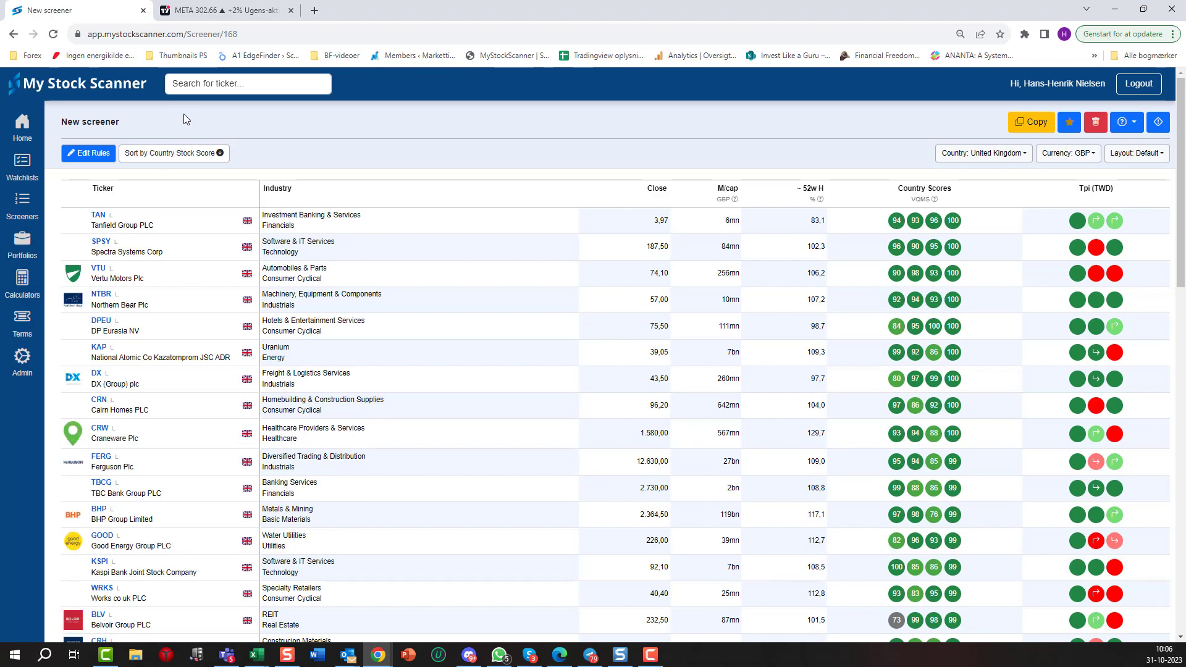
{"action": "left_click", "coordinate": [86, 153]}
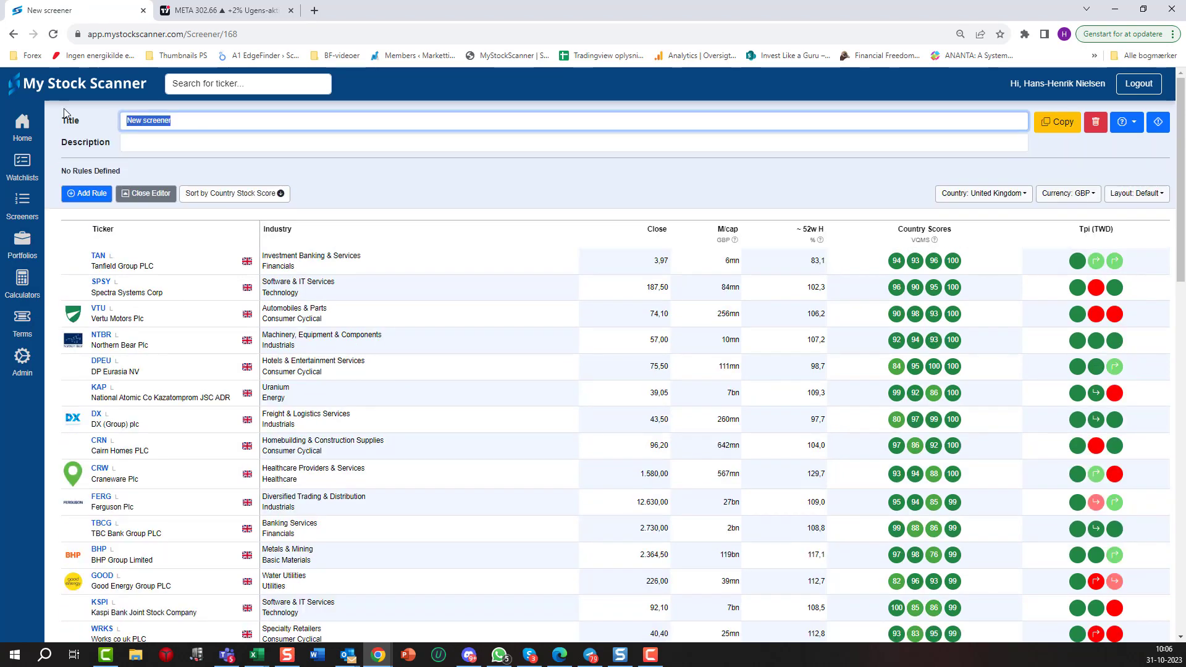
{"action": "type", "text": "value+quality+trend"}
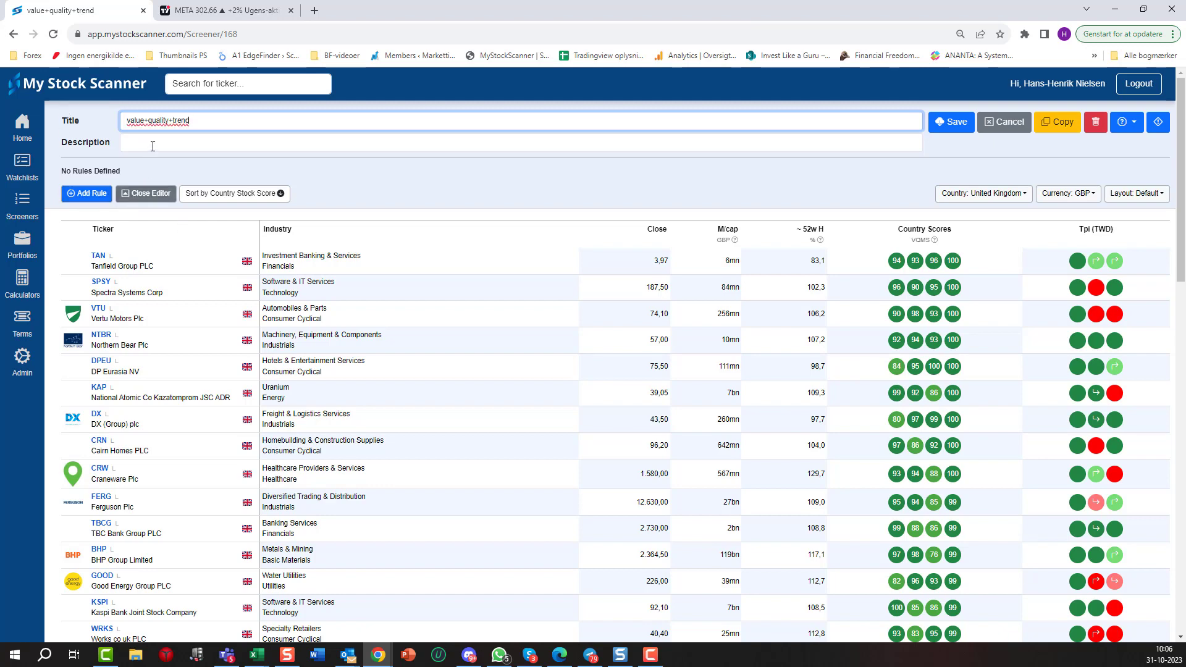
Add a first rule using the Market Capitalisation metric, found by searching 'market'
{"action": "left_click", "coordinate": [99, 193]}
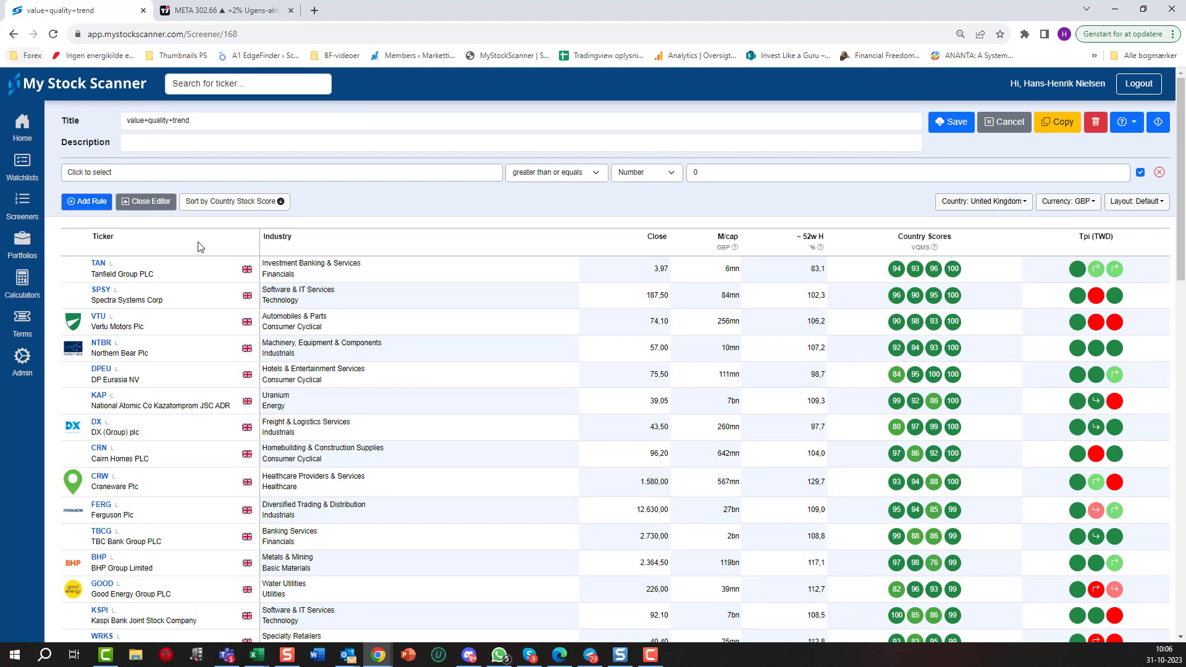
{"action": "left_click", "coordinate": [159, 176]}
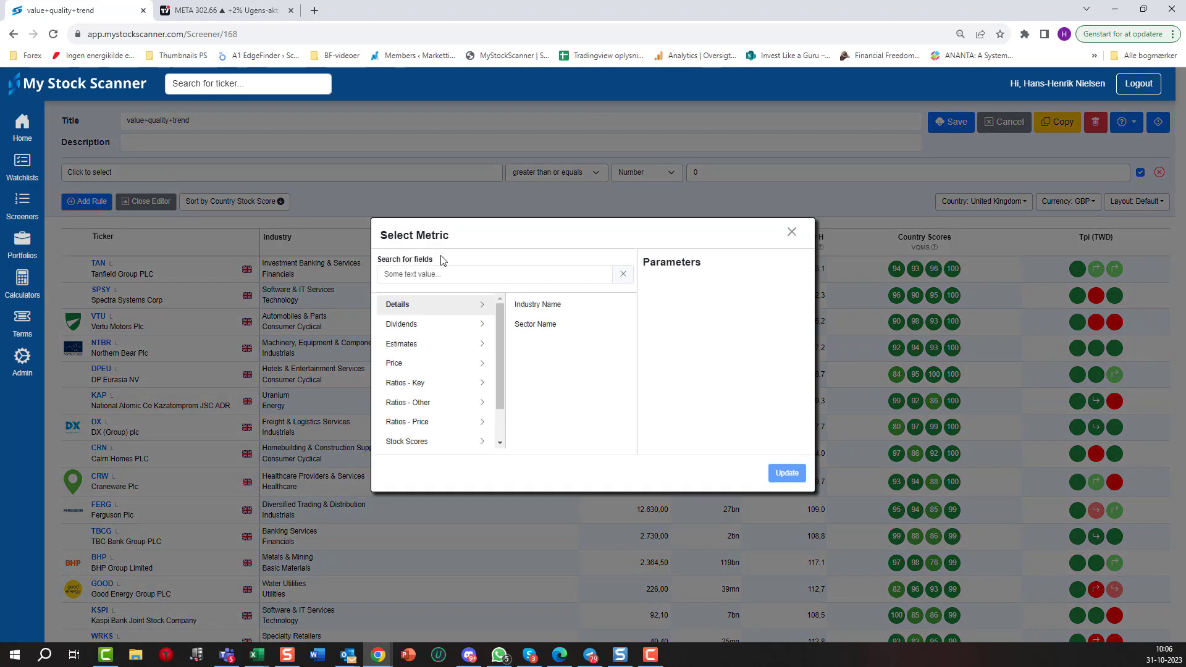
{"action": "left_click", "coordinate": [445, 273]}
{"action": "type", "text": "market"}
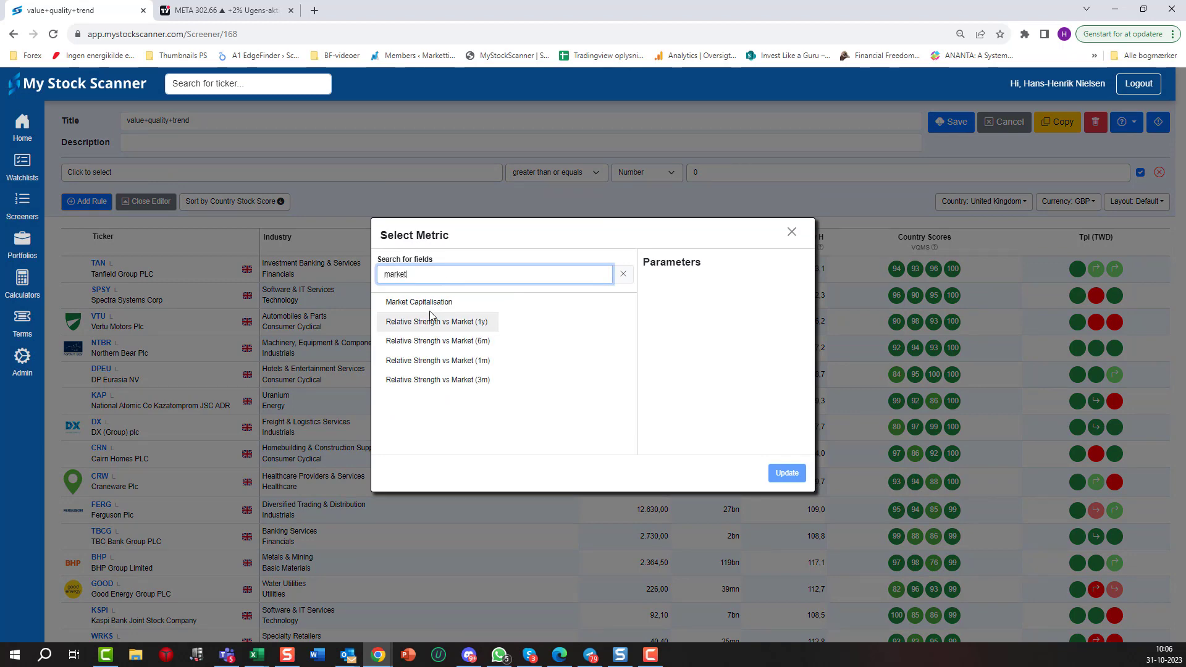
{"action": "left_click", "coordinate": [460, 307]}
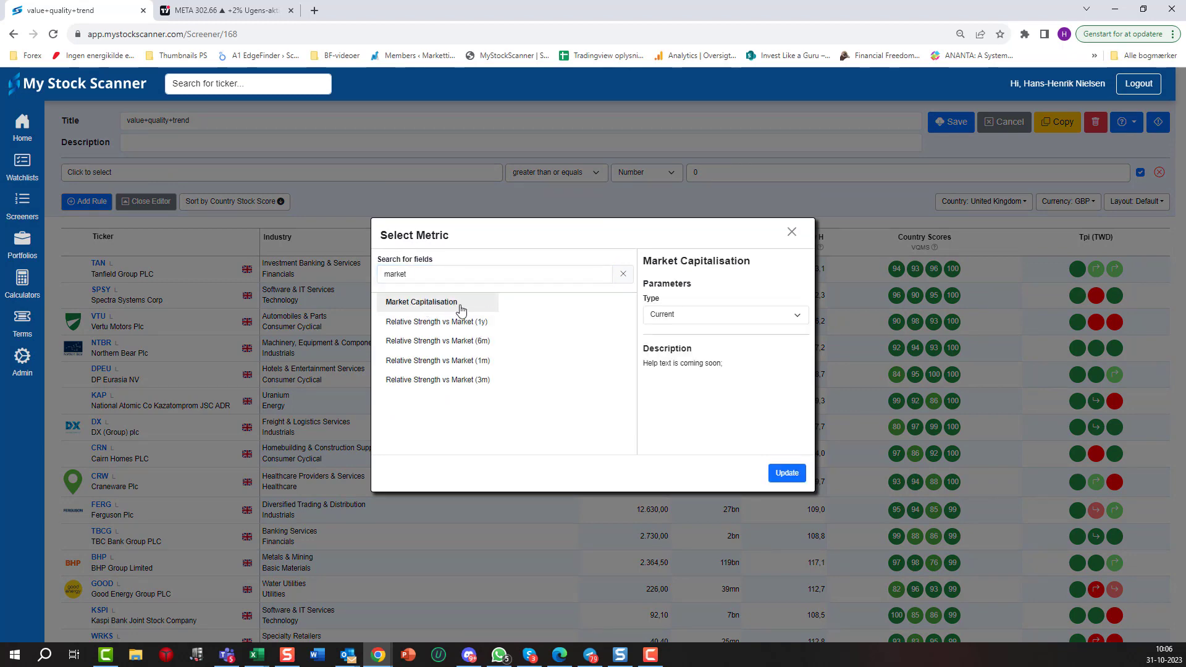
{"action": "left_click", "coordinate": [788, 473]}
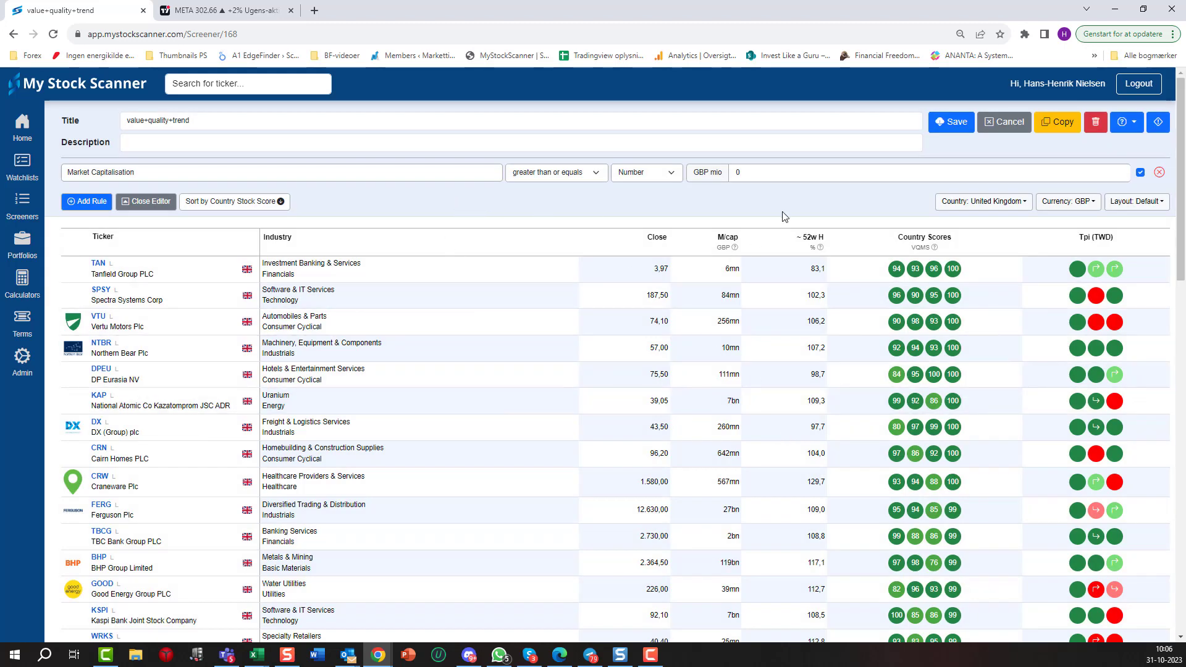
Set the currency to USD and limit countries to United States, excluding United Kingdom
{"action": "left_click", "coordinate": [1064, 204]}
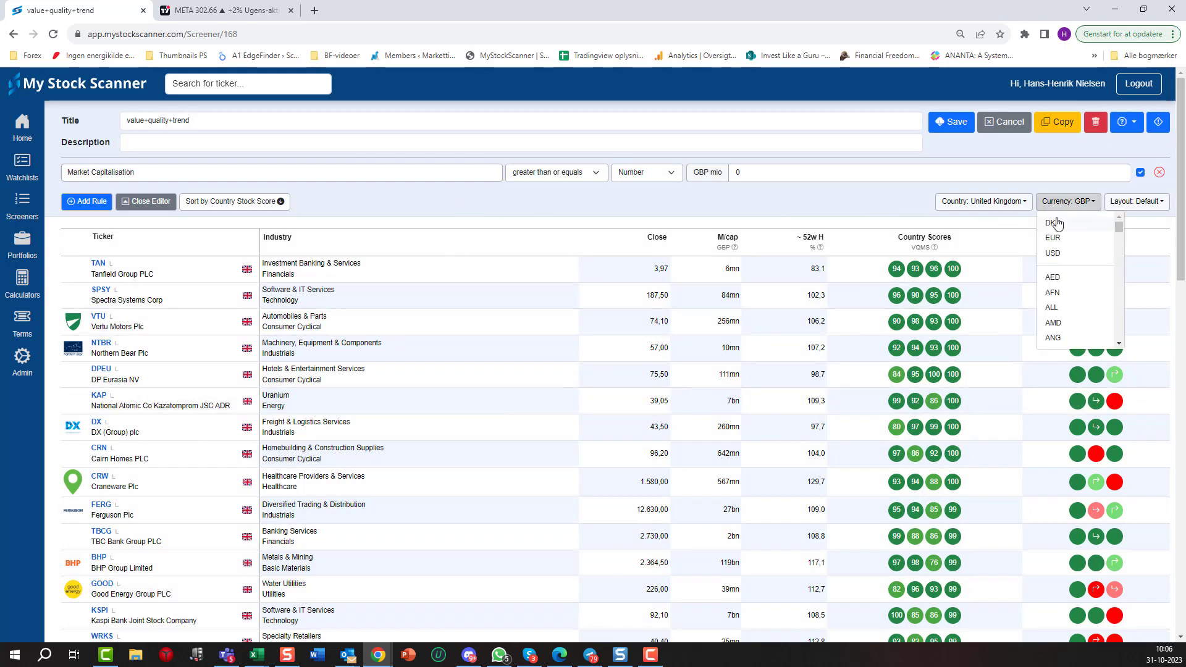
{"action": "left_click", "coordinate": [1057, 252]}
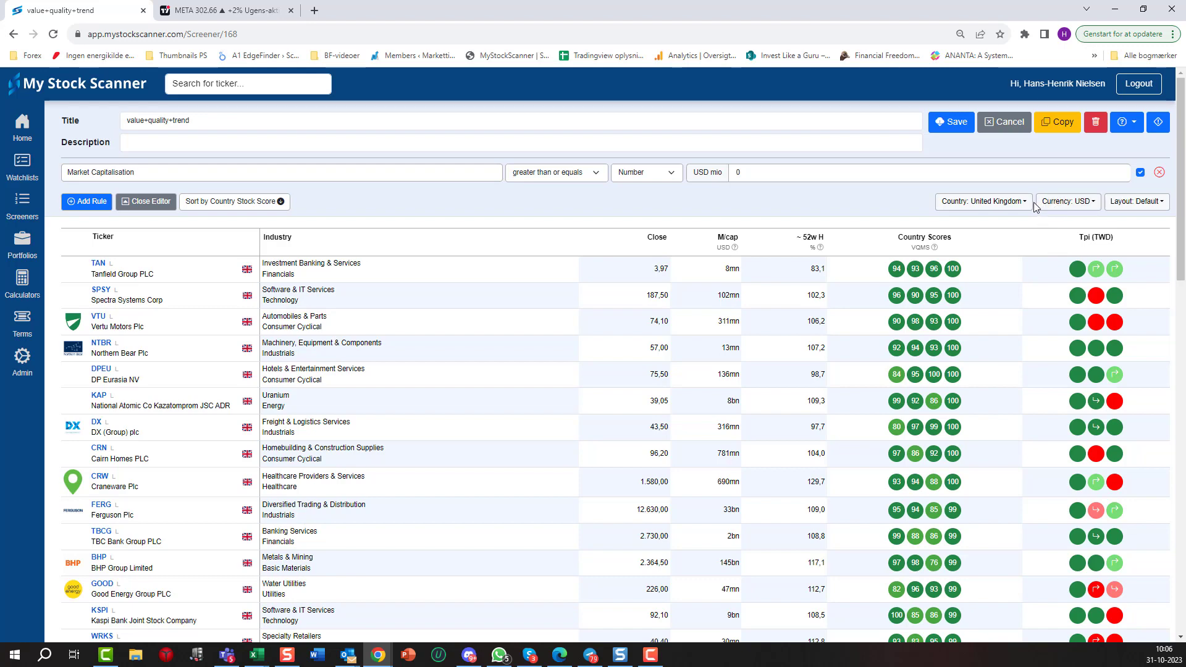
{"action": "left_click", "coordinate": [954, 204]}
{"action": "left_click", "coordinate": [951, 261]}
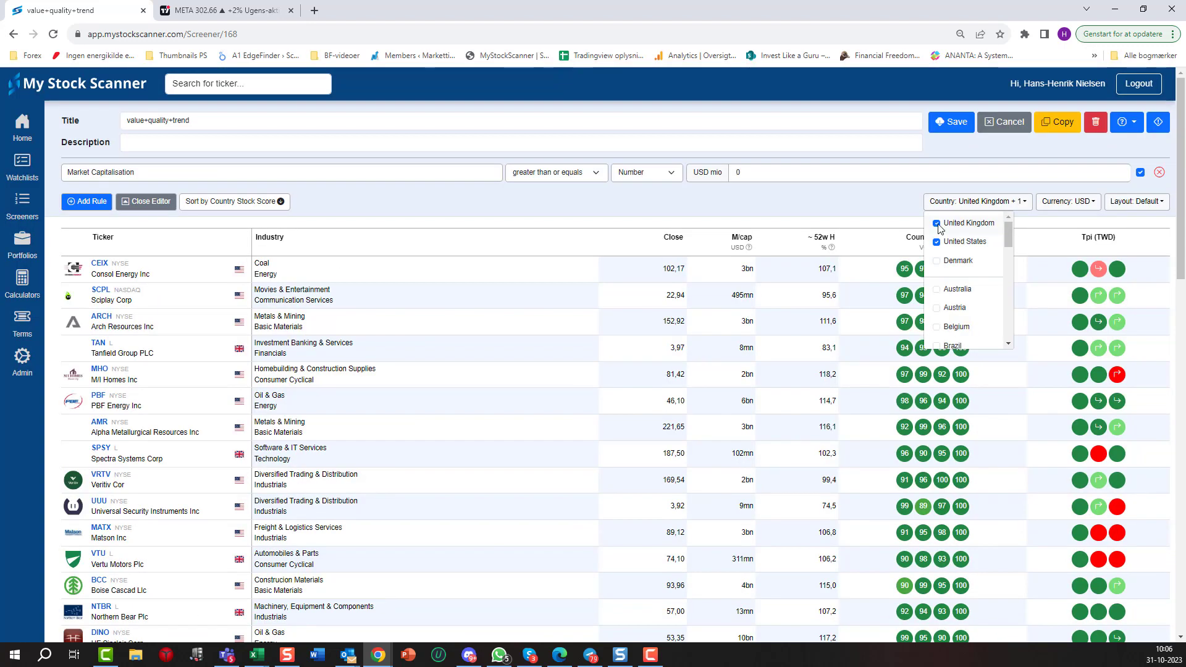
{"action": "left_click", "coordinate": [936, 223]}
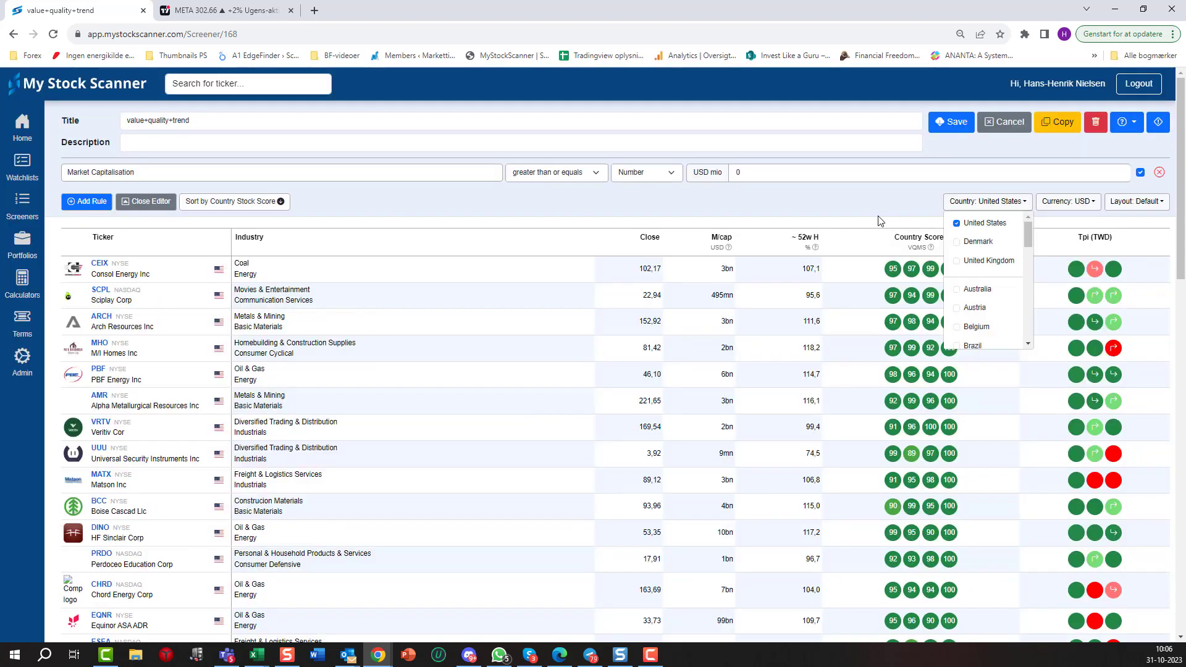
{"action": "left_click", "coordinate": [891, 214]}
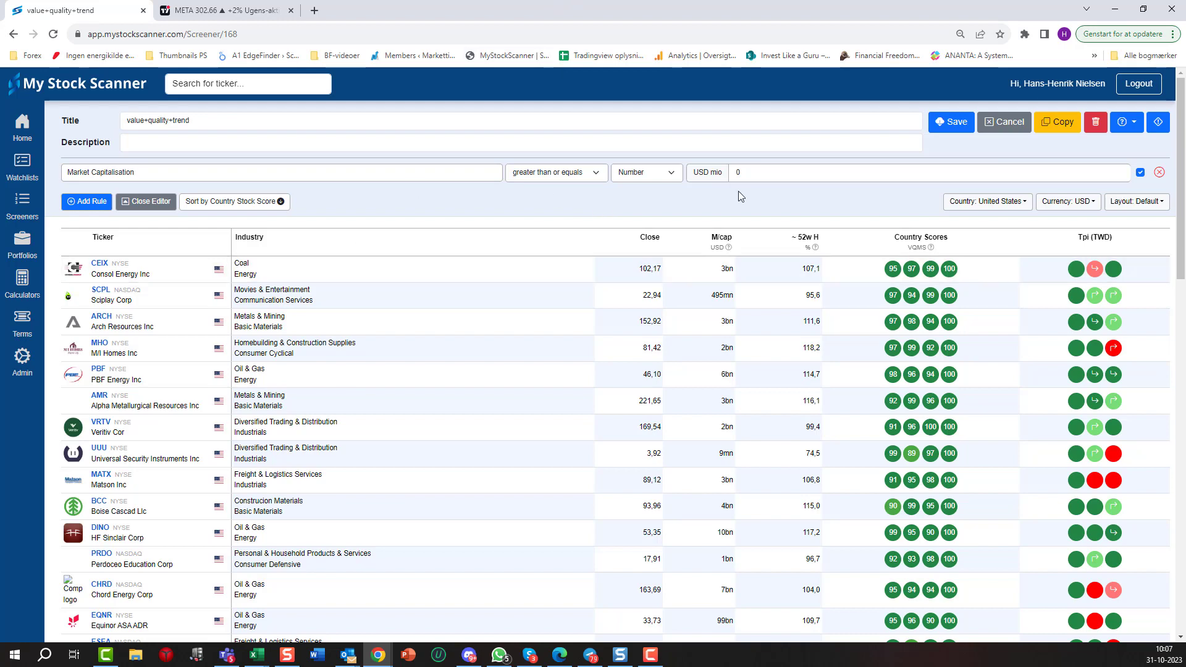
Set the Market Capitalisation rule's minimum to 4000 USD mio
{"action": "left_click", "coordinate": [735, 173]}
{"action": "double_click", "coordinate": [734, 173]}
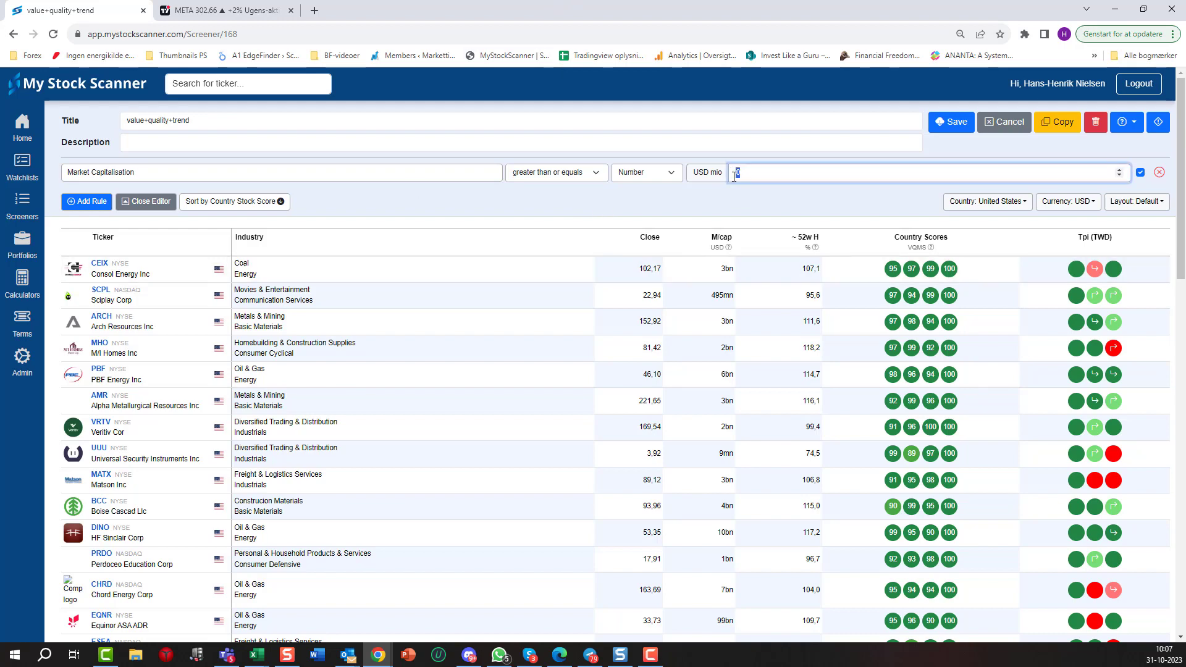
{"action": "type", "text": "4000"}
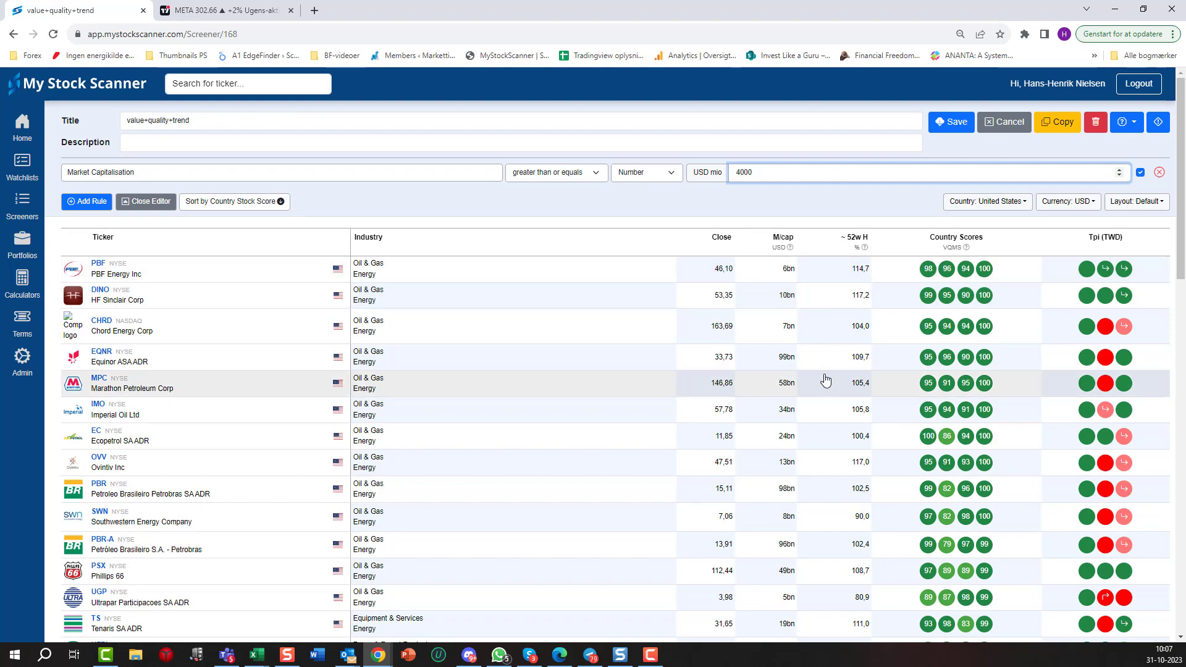
{"action": "scroll", "coordinate": [577, 380], "scroll_direction": "down", "scroll_amount": 10}
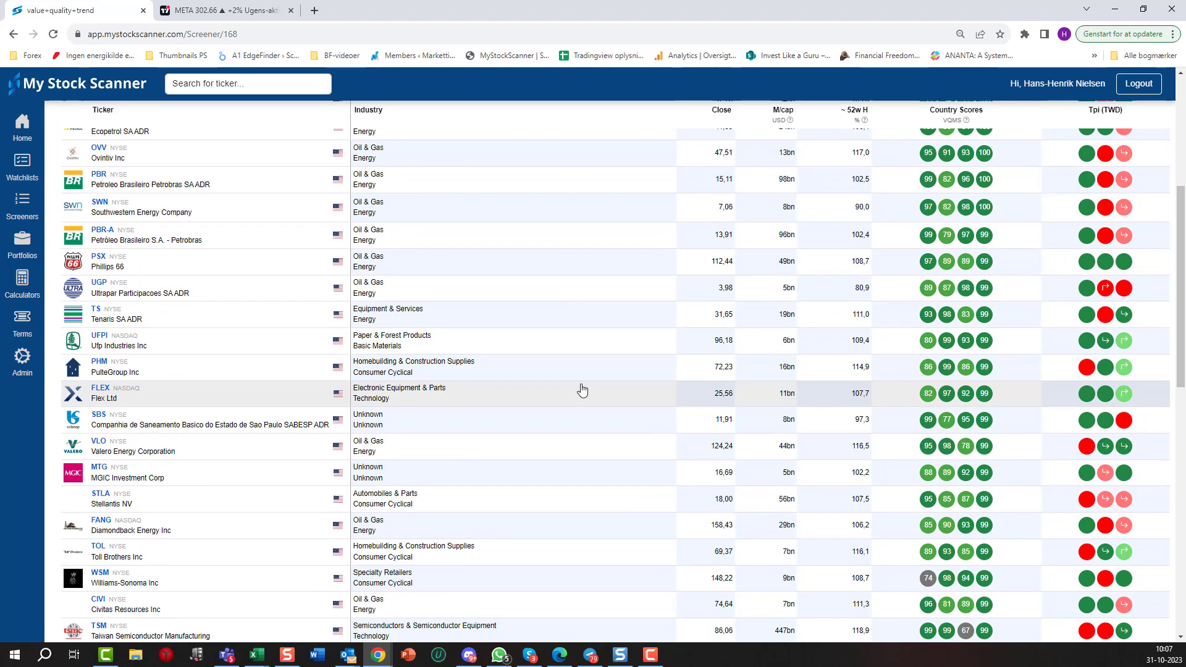
{"action": "scroll", "coordinate": [580, 388], "scroll_direction": "up", "scroll_amount": 10}
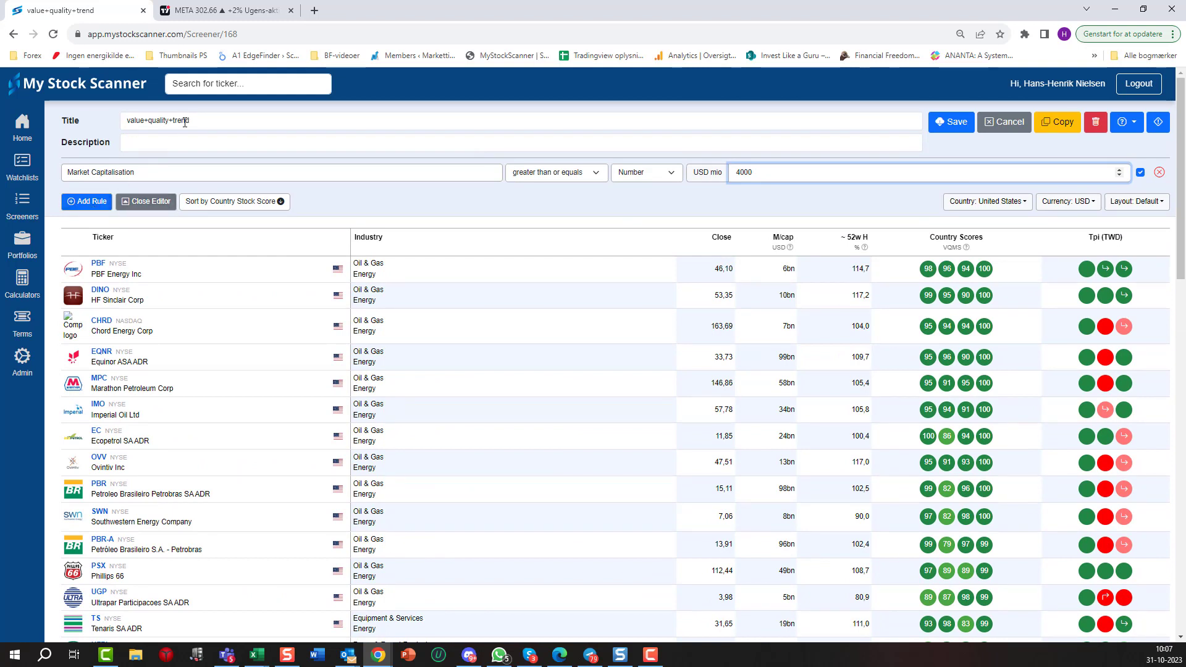
Add a second rule based on the Tpi Trend metric, found by searching 'tpi'
{"action": "left_click", "coordinate": [75, 202]}
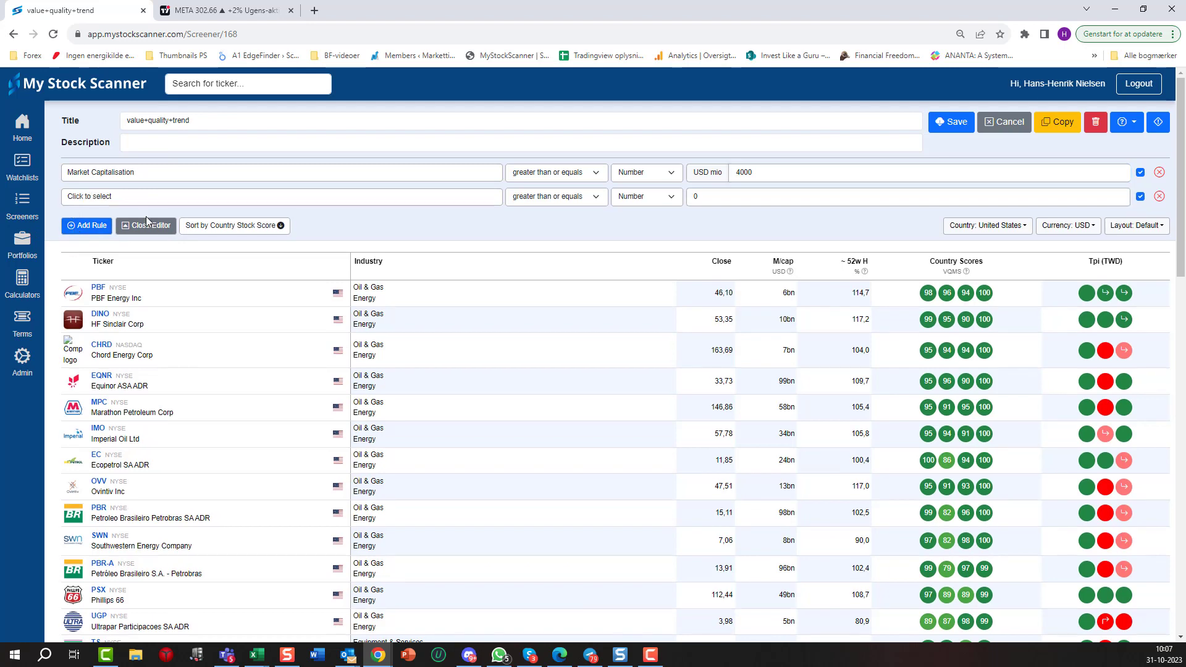
{"action": "left_click", "coordinate": [125, 201]}
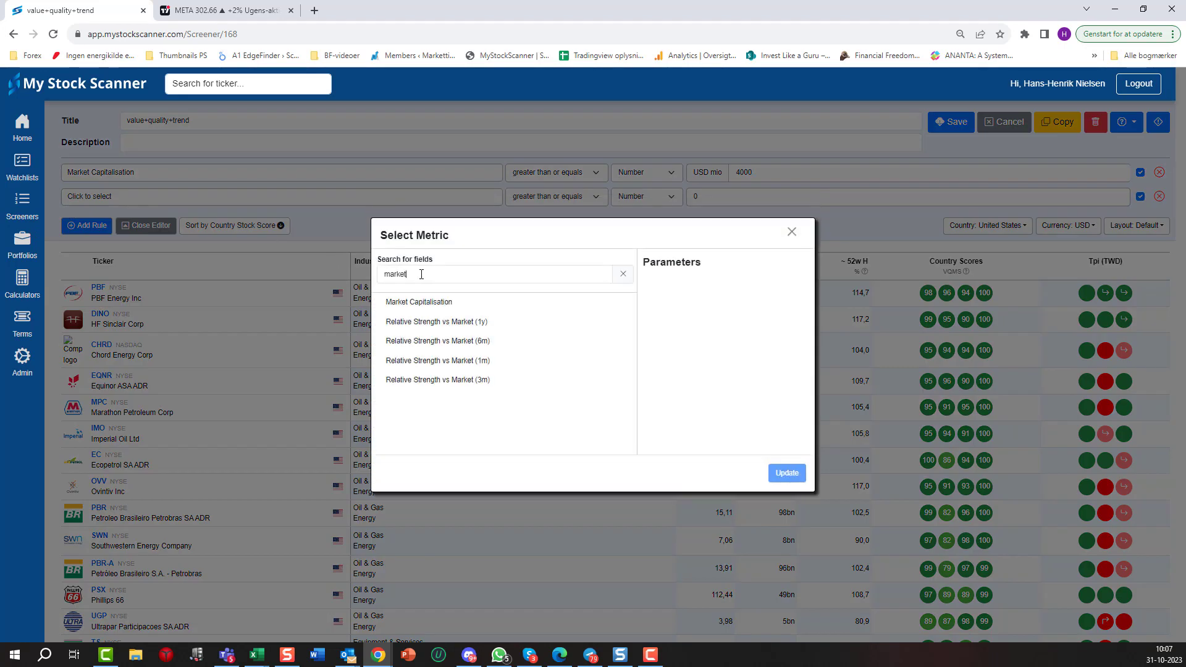
{"action": "left_click_drag", "start_coordinate": [422, 274], "coordinate": [313, 274]}
{"action": "type", "text": "tpi"}
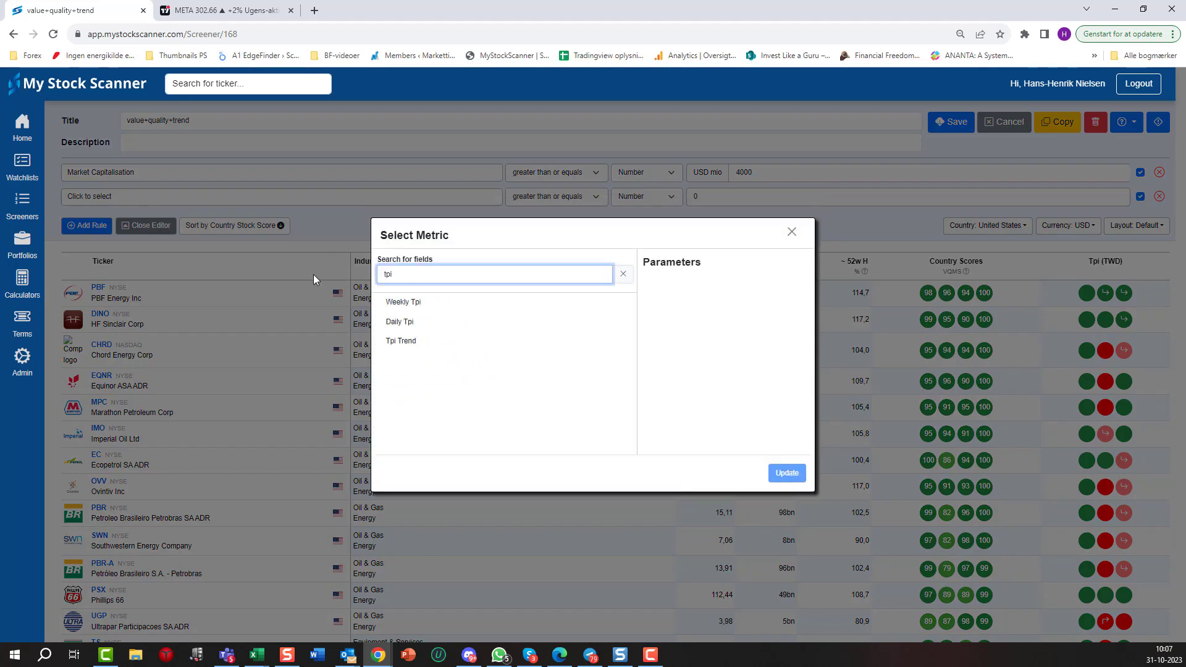
{"action": "left_click", "coordinate": [407, 343]}
{"action": "left_click", "coordinate": [788, 474]}
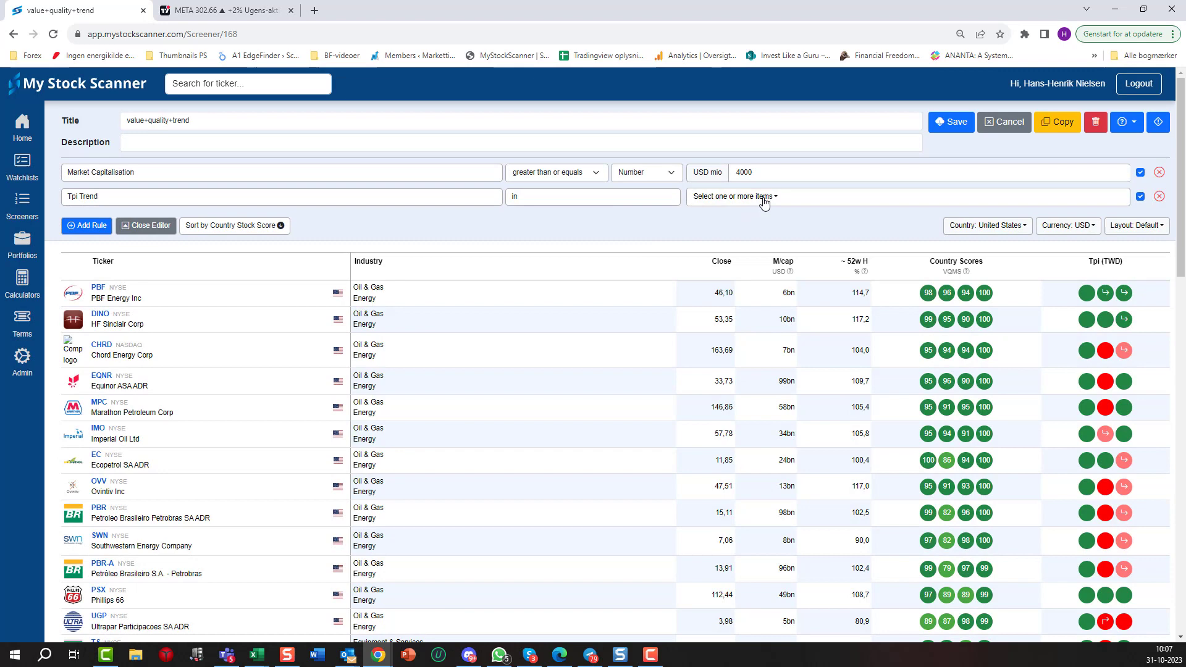
Restrict the Tpi Trend rule to stocks whose trend is Up
{"action": "left_click", "coordinate": [764, 197]}
{"action": "left_click", "coordinate": [701, 218]}
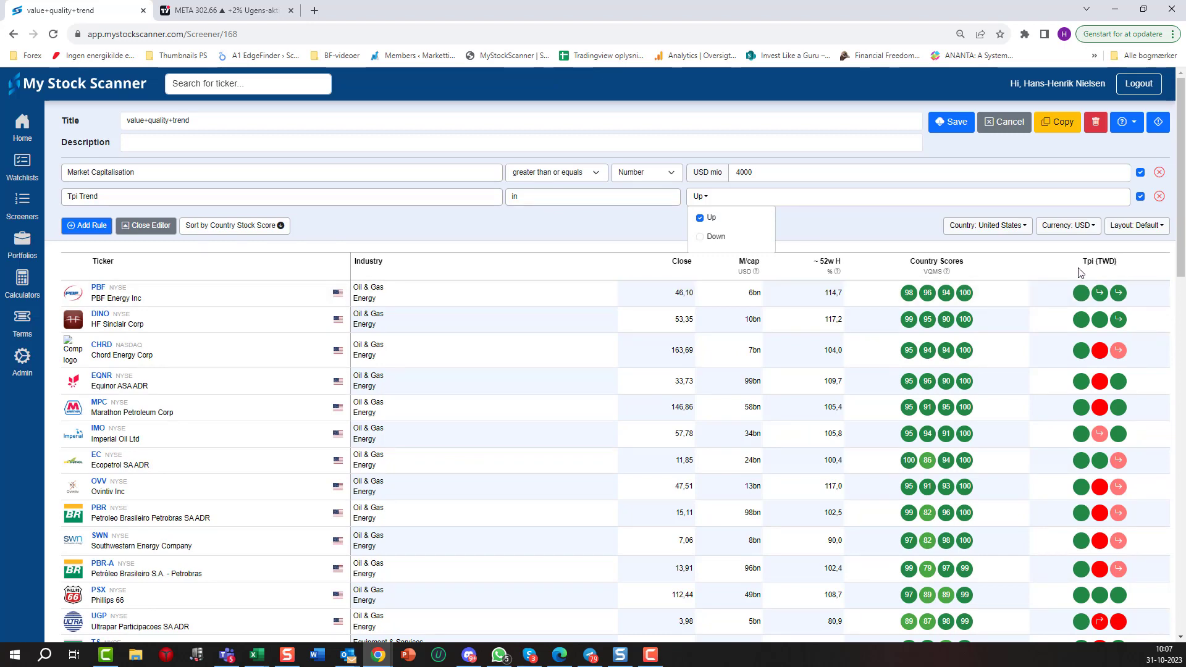
{"action": "scroll", "coordinate": [1069, 400], "scroll_direction": "down", "scroll_amount": 4}
{"action": "scroll", "coordinate": [1069, 400], "scroll_direction": "down", "scroll_amount": 5}
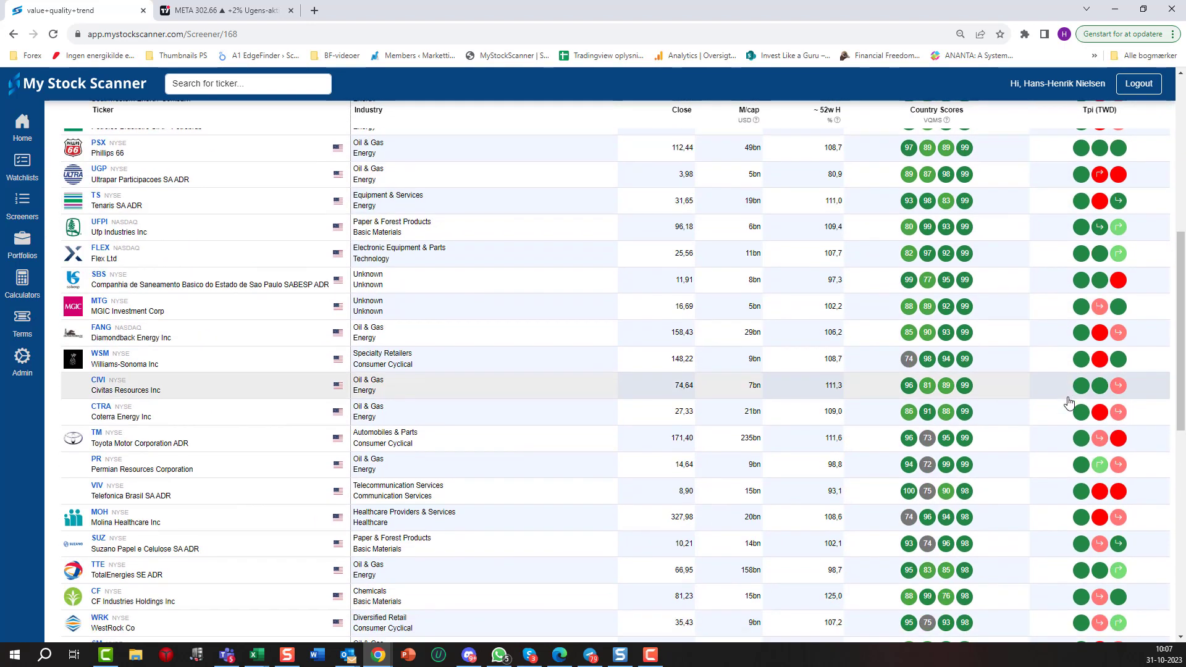
{"action": "scroll", "coordinate": [1069, 398], "scroll_direction": "up", "scroll_amount": 8}
{"action": "scroll", "coordinate": [1072, 335], "scroll_direction": "up", "scroll_amount": 1}
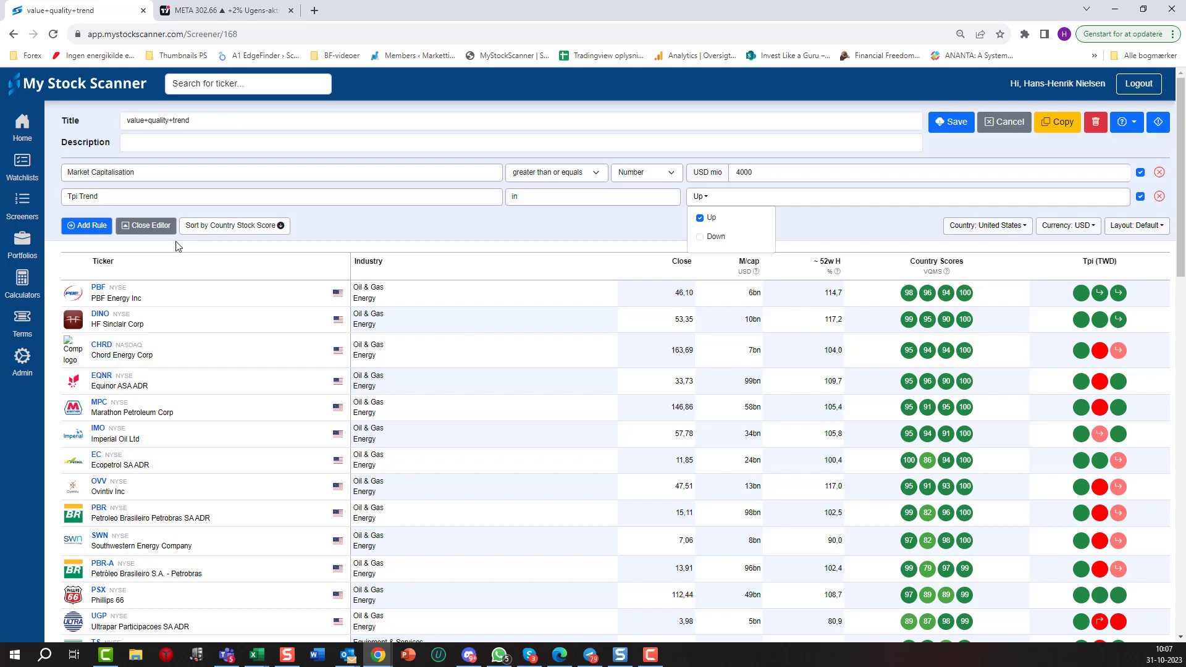
Add a third rule from Estimates requiring Analyst Eps Estimate Upside of at least 10
{"action": "left_click", "coordinate": [83, 226]}
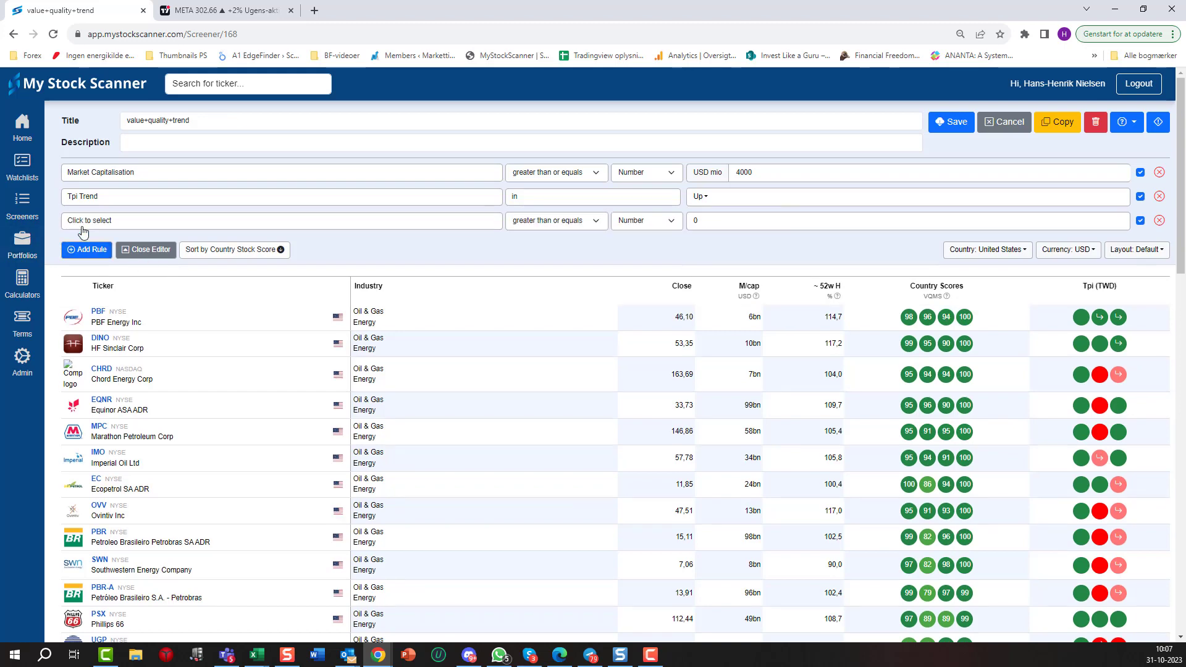
{"action": "left_click", "coordinate": [107, 221]}
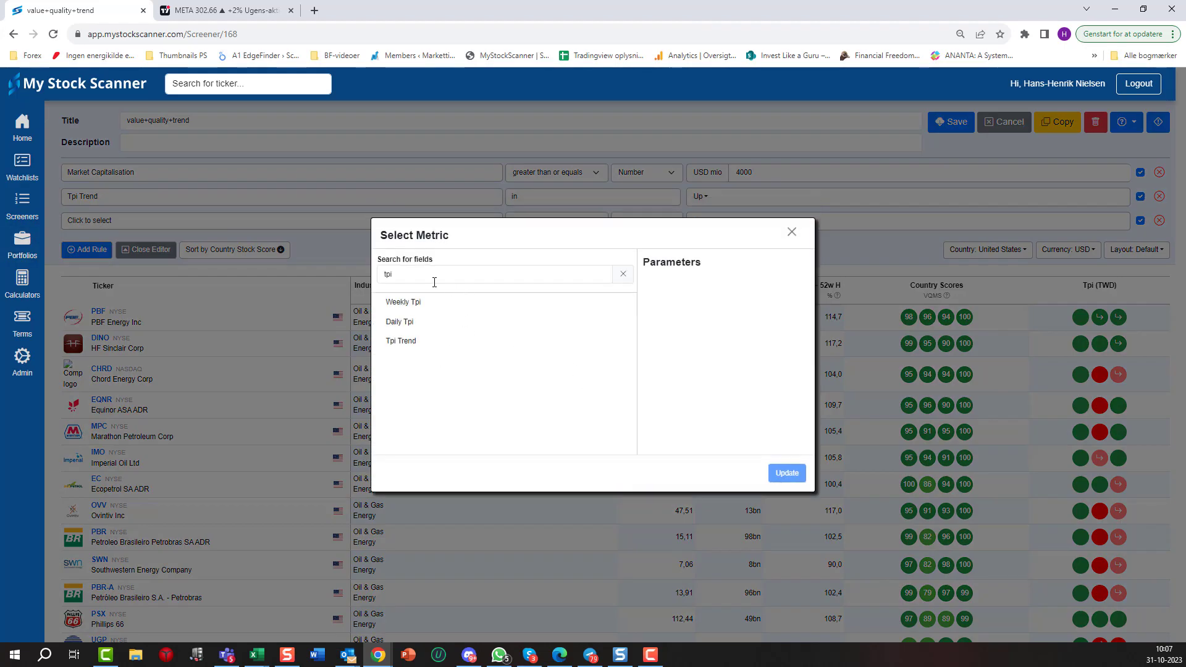
{"action": "left_click", "coordinate": [380, 274]}
{"action": "key", "text": "BackSpace"}
{"action": "key", "text": "BackSpace"}
{"action": "key", "text": "BackSpace"}
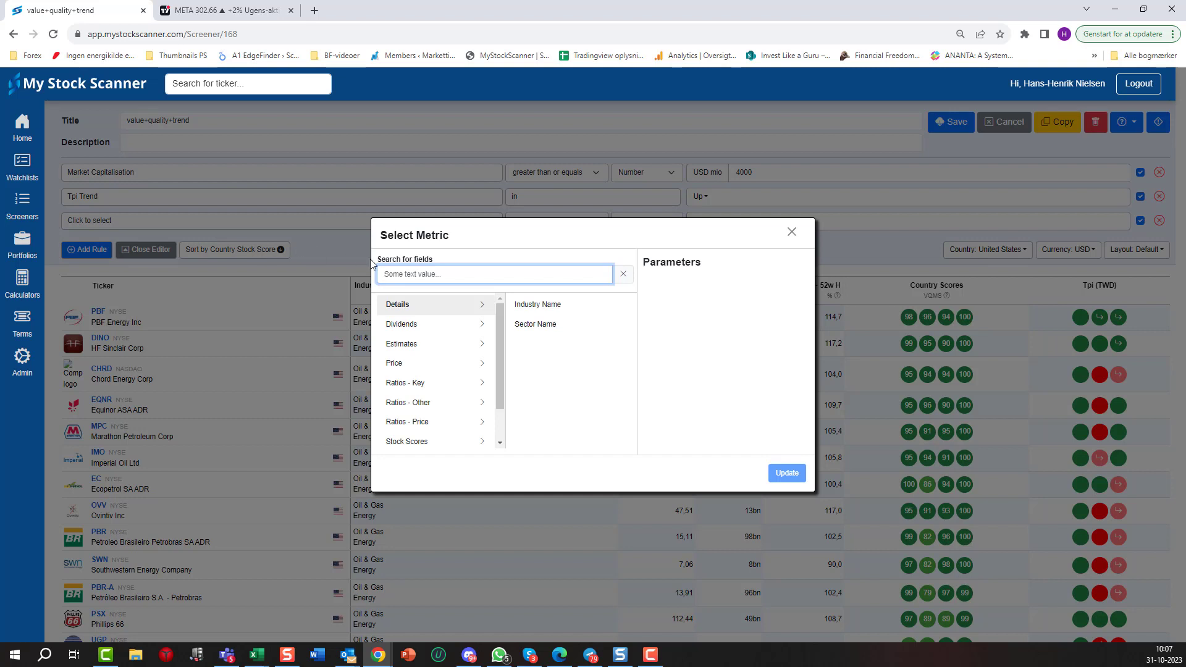
{"action": "left_click", "coordinate": [423, 344]}
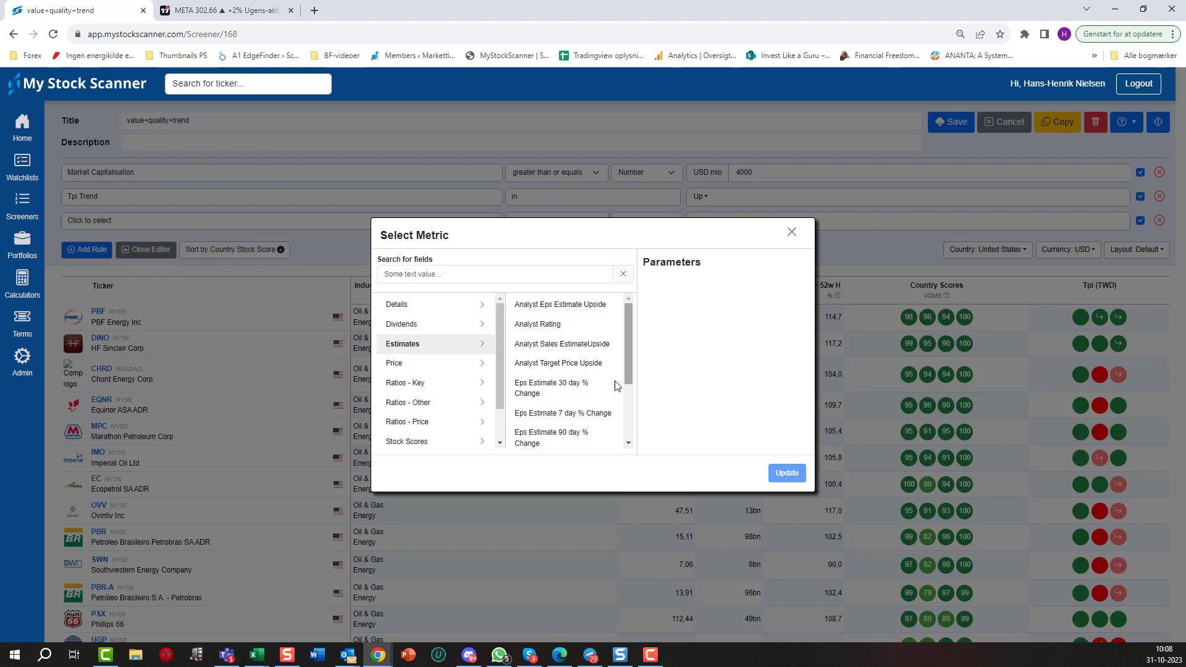
{"action": "left_click", "coordinate": [563, 308]}
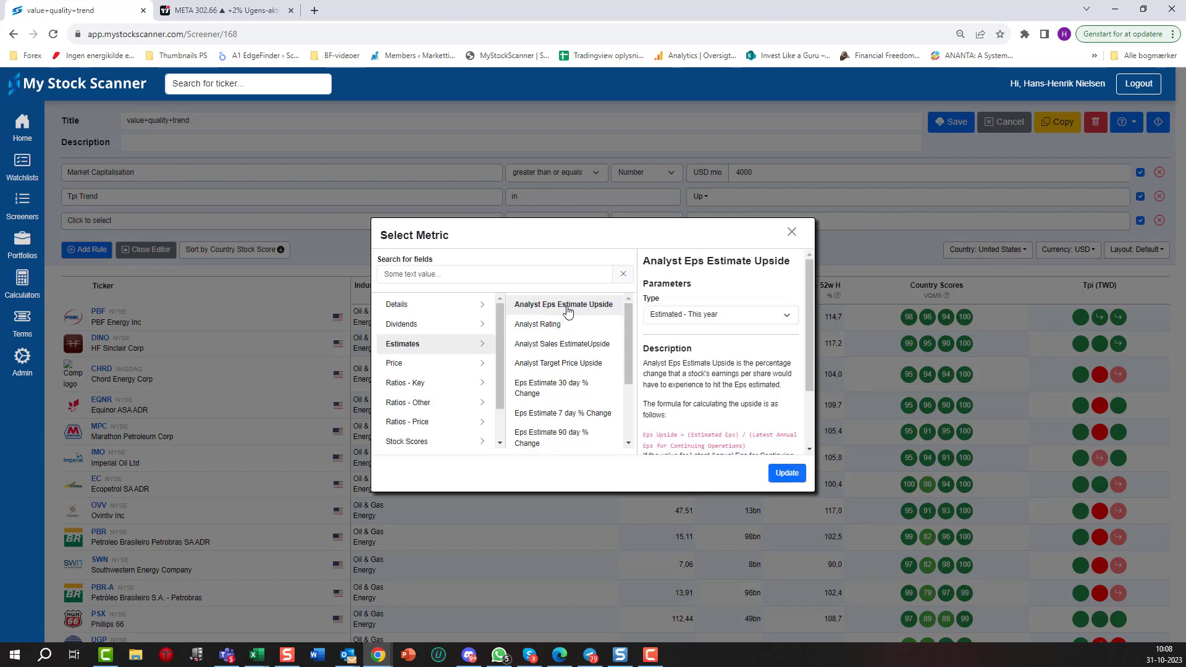
{"action": "left_click", "coordinate": [786, 473]}
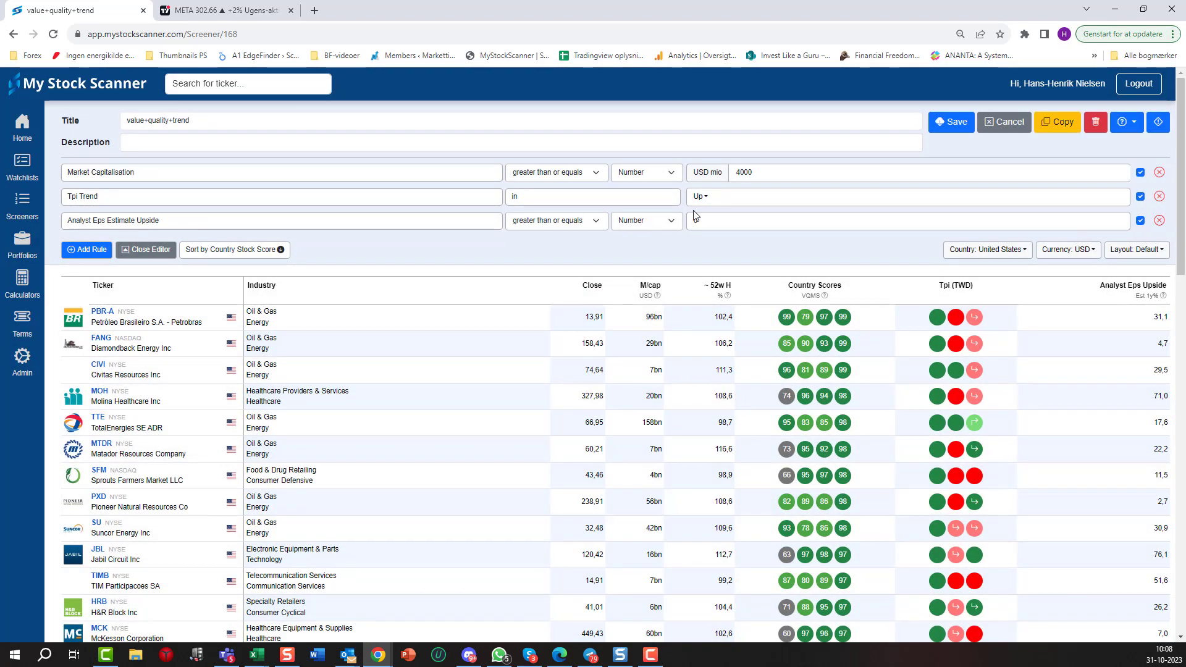
{"action": "left_click", "coordinate": [696, 216]}
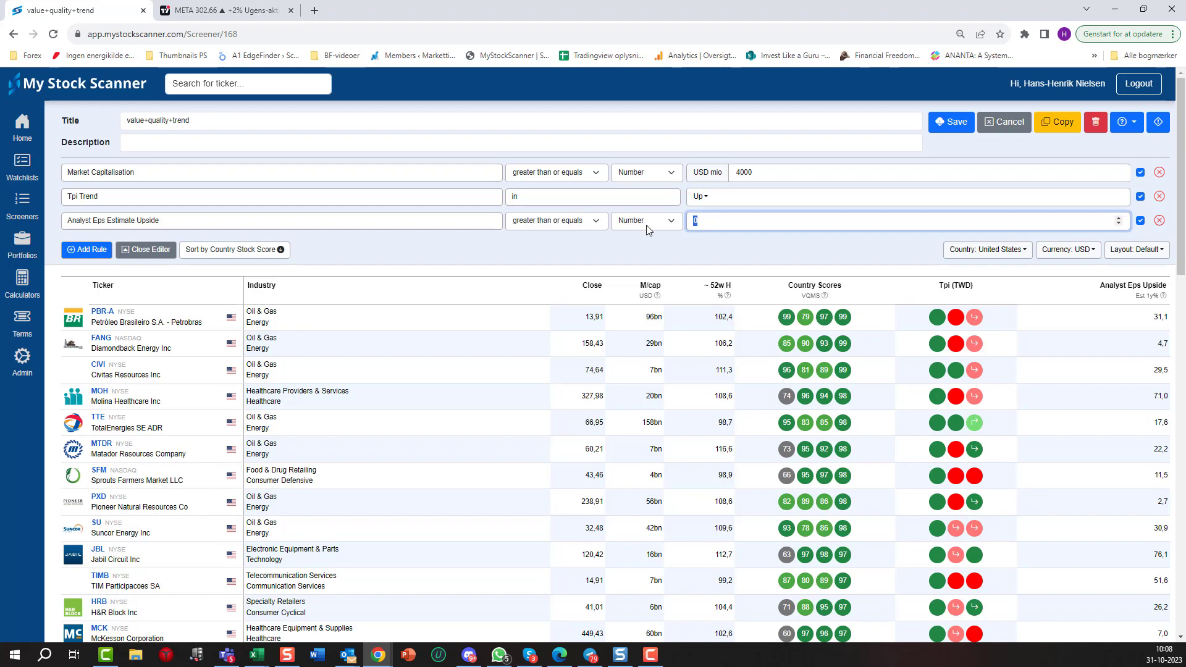
{"action": "type", "text": "10"}
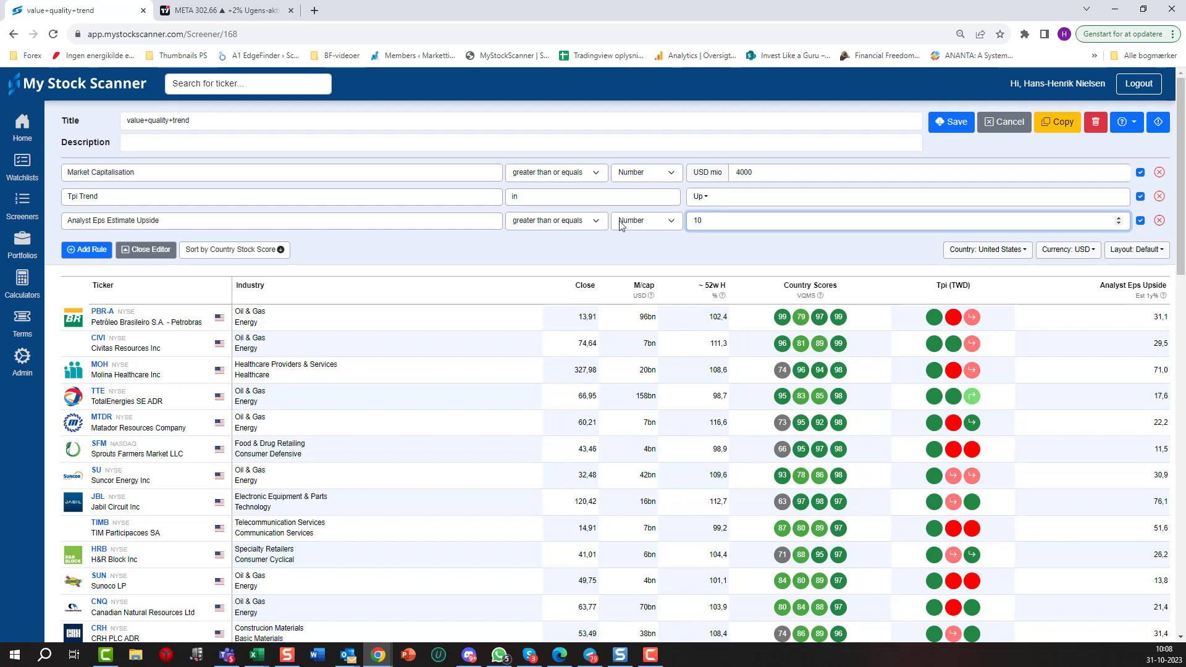
Switch the Analyst Eps Estimate Upside rule's type to 'Estimated - Next year'
{"action": "left_click", "coordinate": [471, 222]}
{"action": "left_click", "coordinate": [716, 316]}
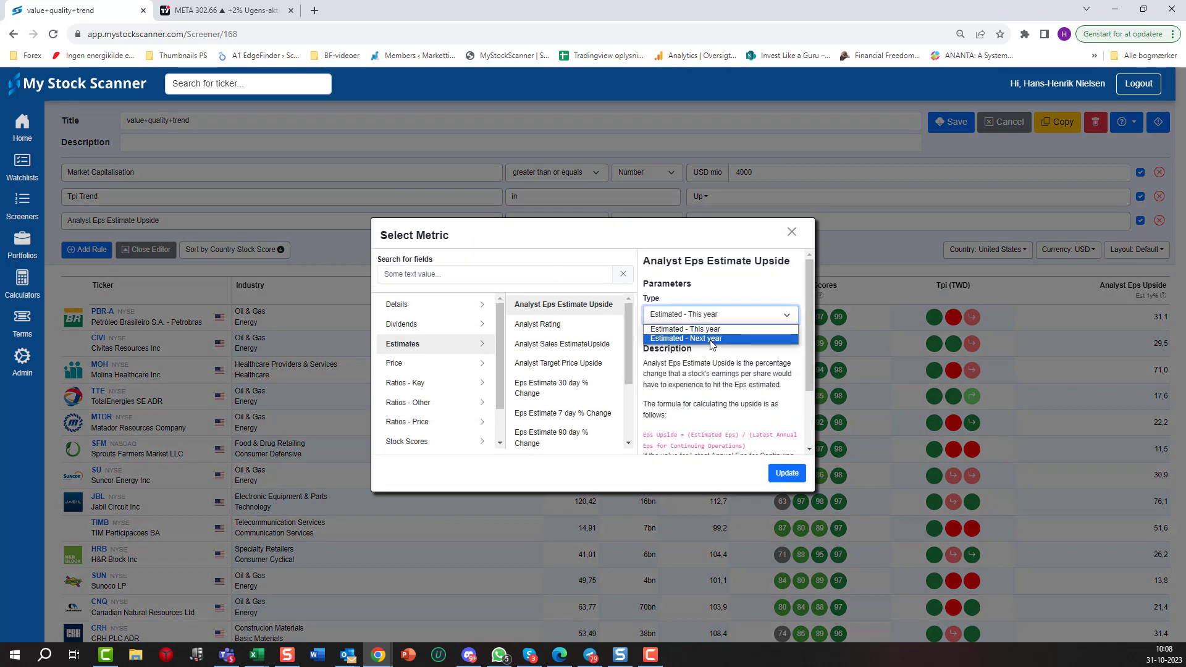
{"action": "left_click", "coordinate": [713, 340]}
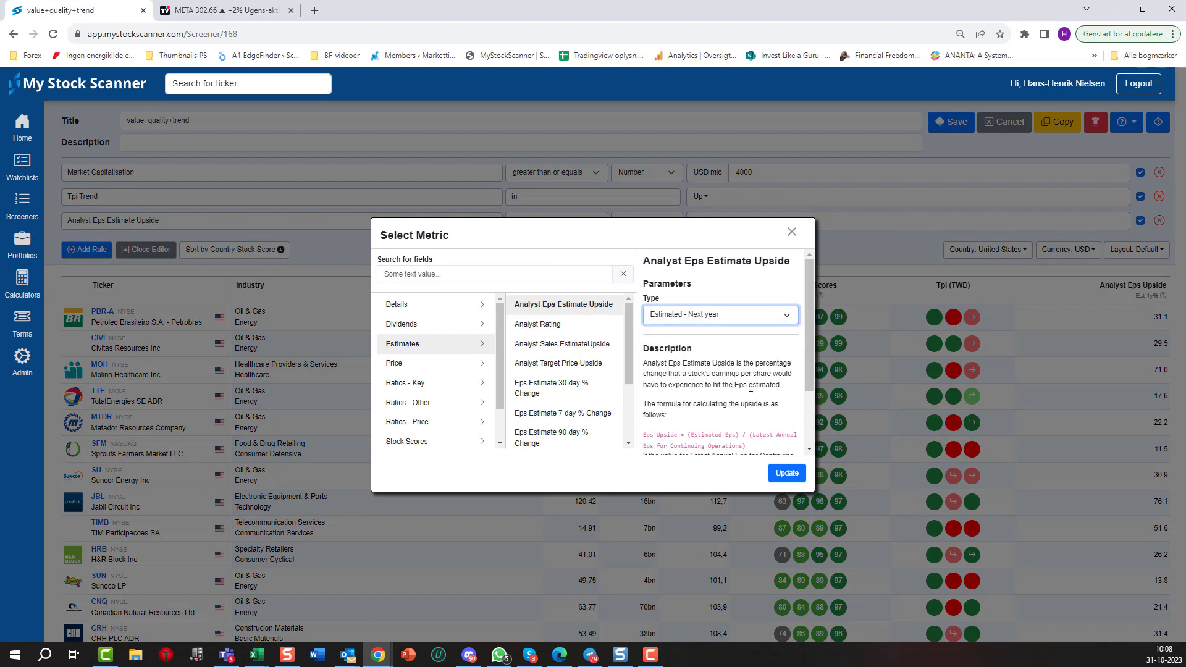
{"action": "left_click", "coordinate": [787, 474]}
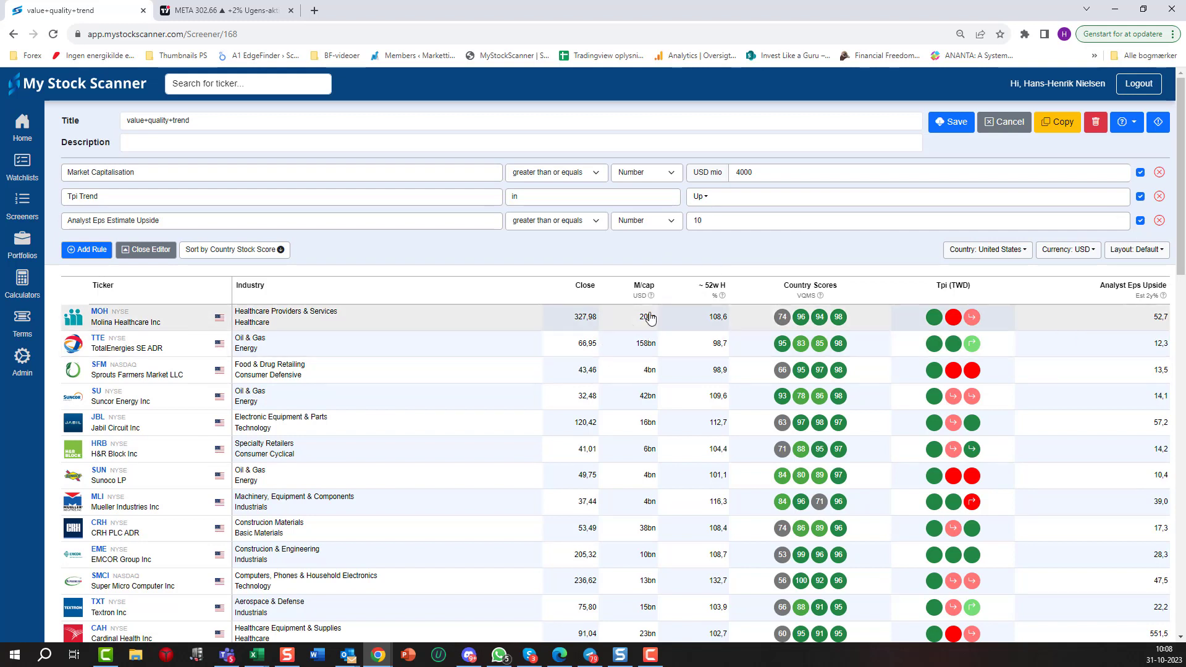
Add a Stock Scores rule requiring Country Quality Score of at least 85, plus another empty rule
{"action": "left_click", "coordinate": [86, 250]}
{"action": "left_click", "coordinate": [129, 246]}
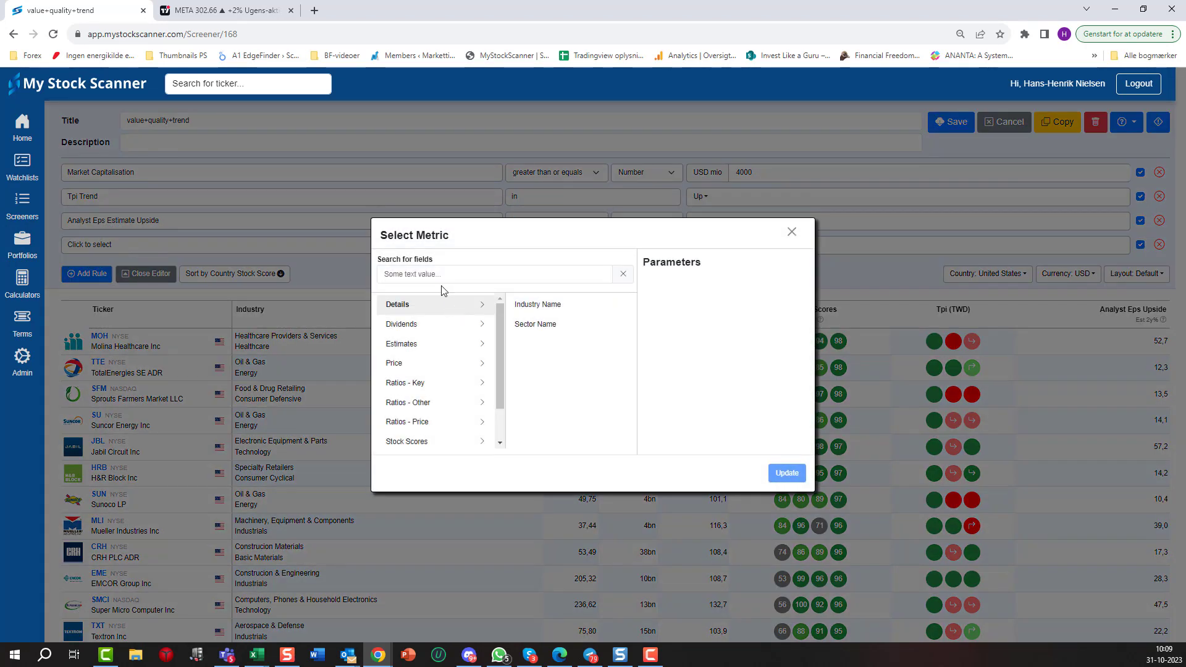
{"action": "scroll", "coordinate": [464, 352], "scroll_direction": "down", "scroll_amount": 2}
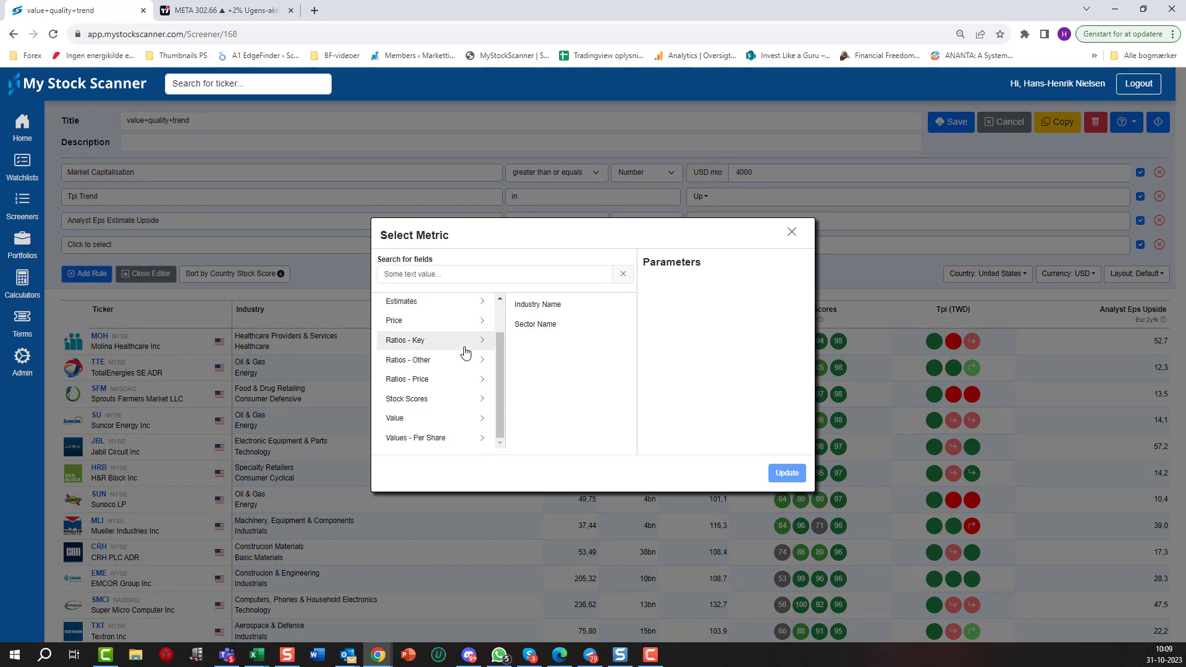
{"action": "left_click", "coordinate": [432, 405]}
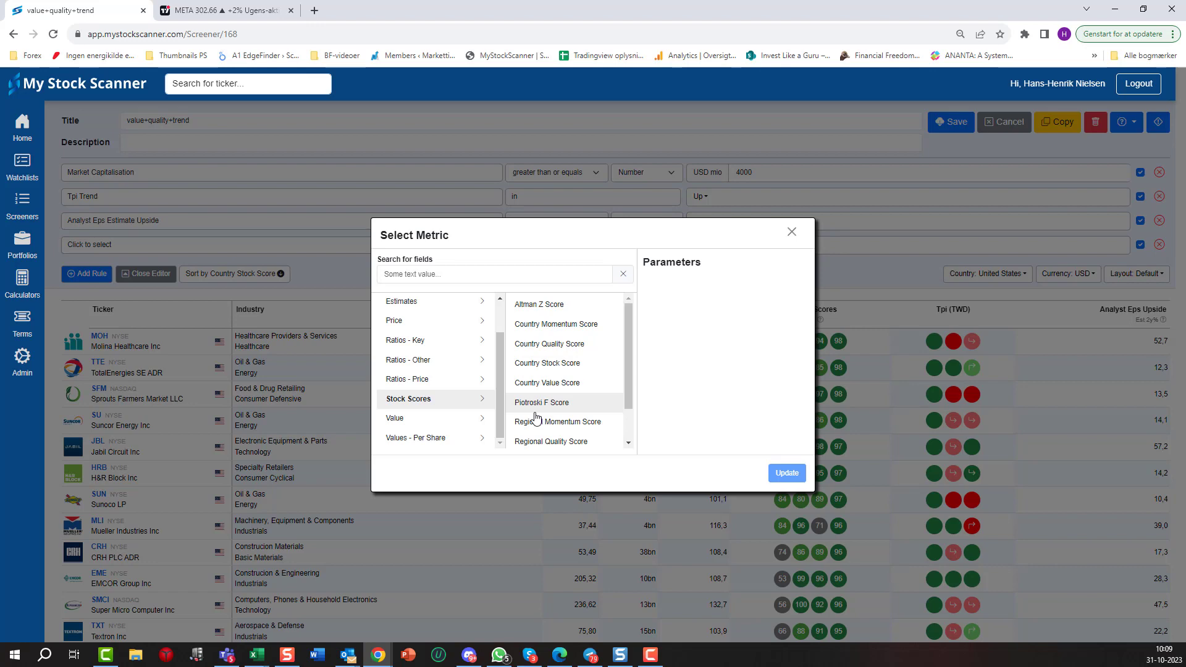
{"action": "left_click", "coordinate": [543, 351]}
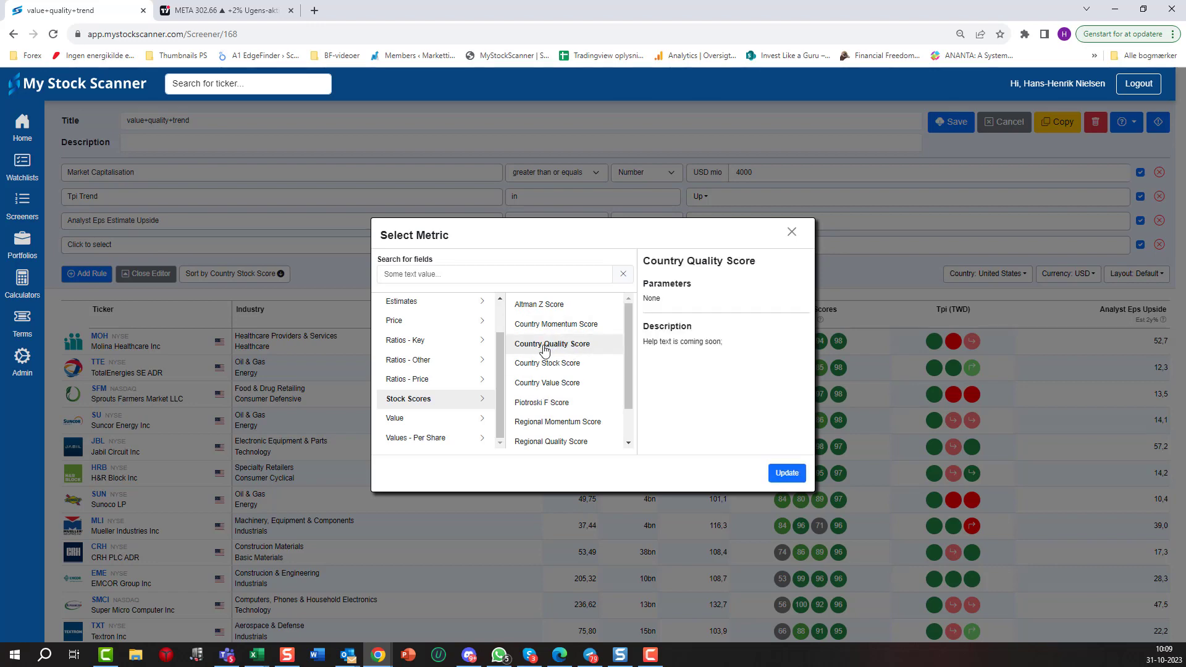
{"action": "left_click", "coordinate": [787, 473]}
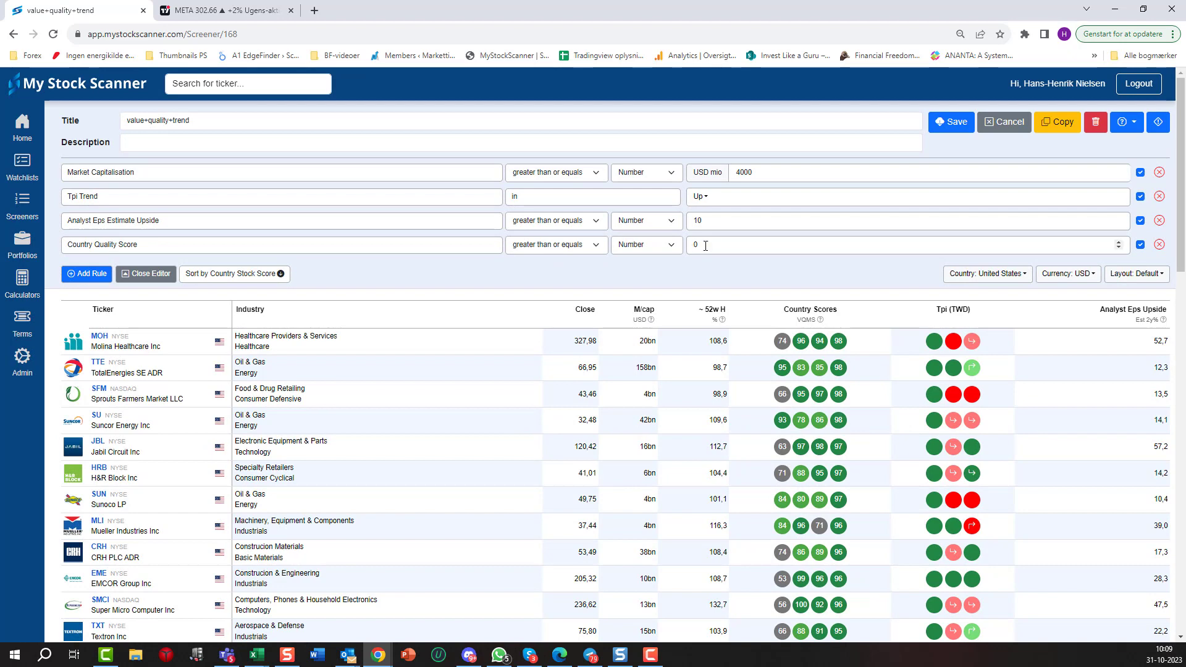
{"action": "double_click", "coordinate": [694, 245]}
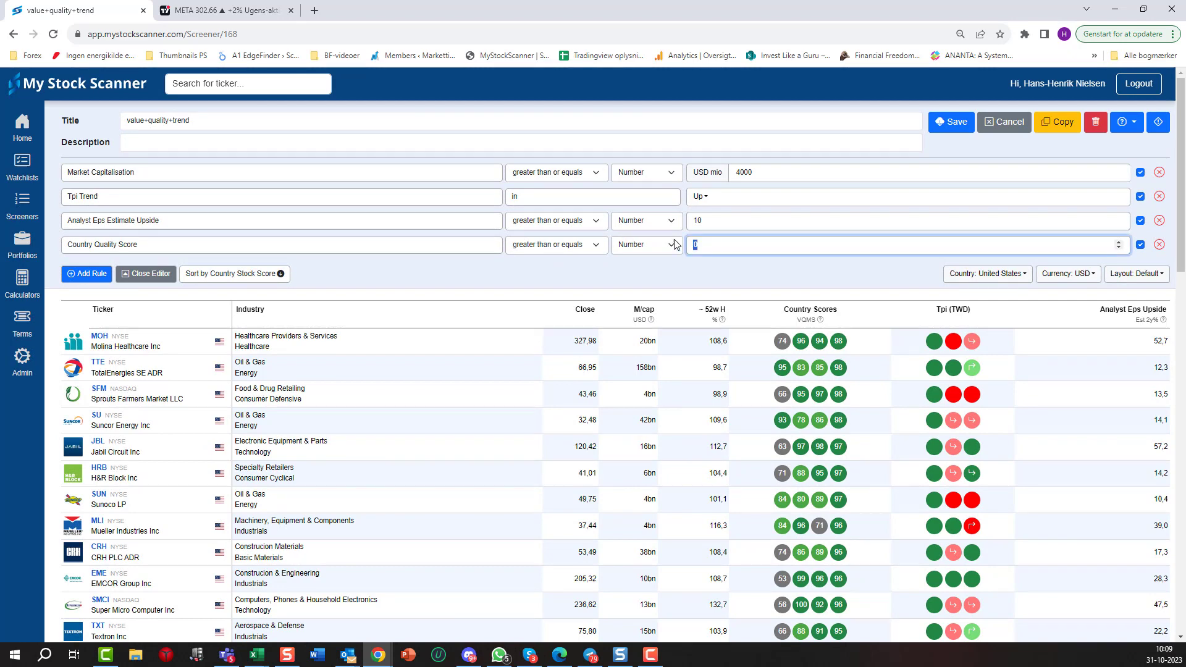
{"action": "type", "text": "85"}
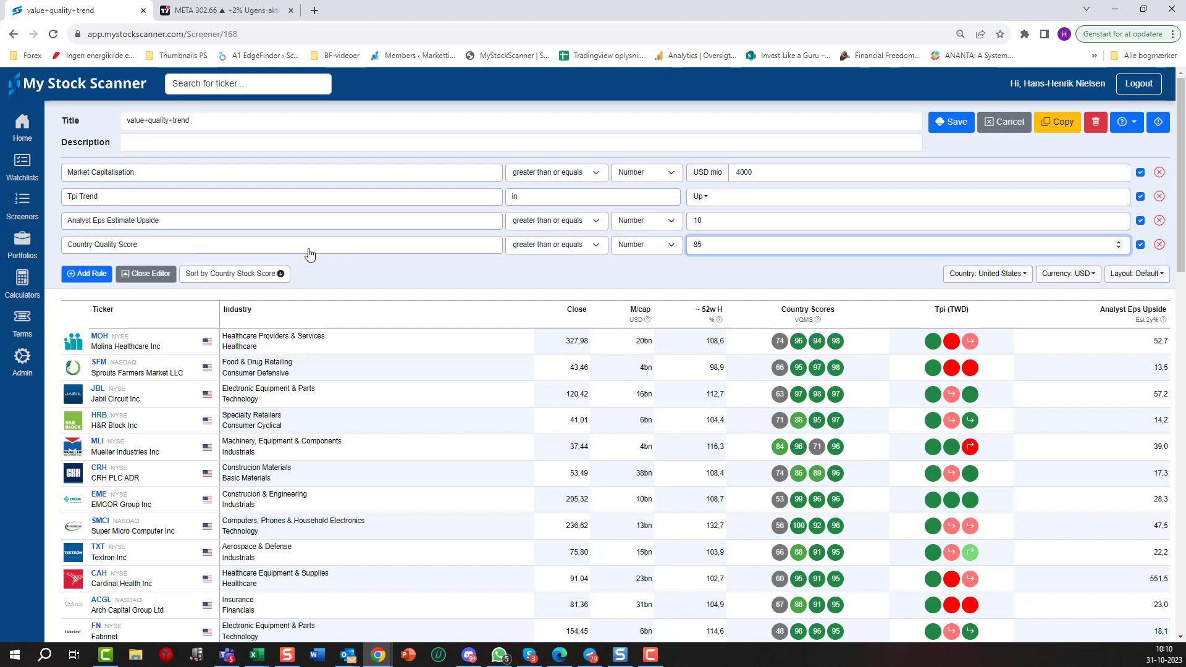
{"action": "left_click", "coordinate": [97, 274]}
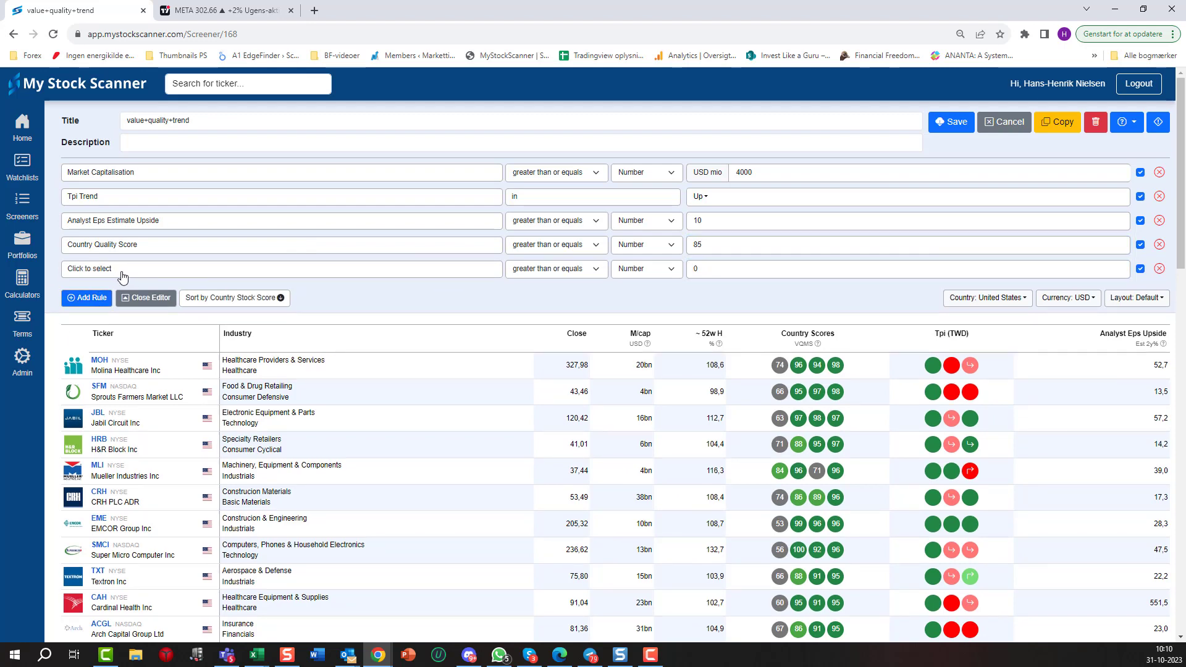
Set the fifth rule to Price to FCF (annual) of at least 25, found by searching 'pric'
{"action": "left_click", "coordinate": [124, 272]}
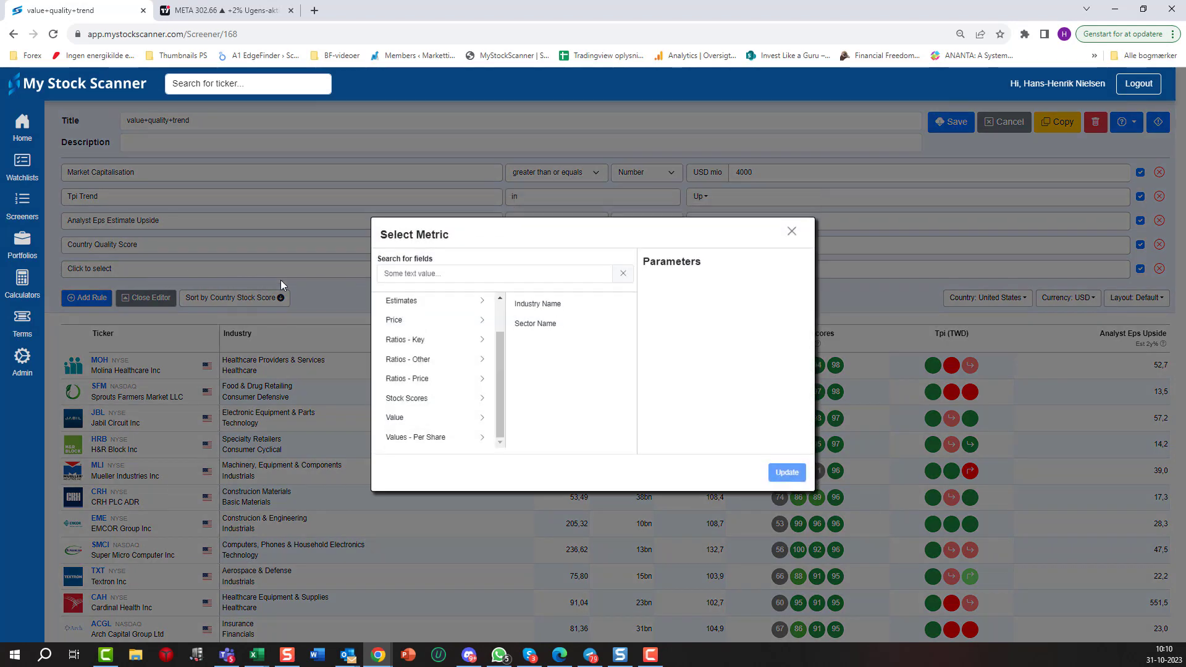
{"action": "left_click", "coordinate": [416, 274]}
{"action": "type", "text": "price"}
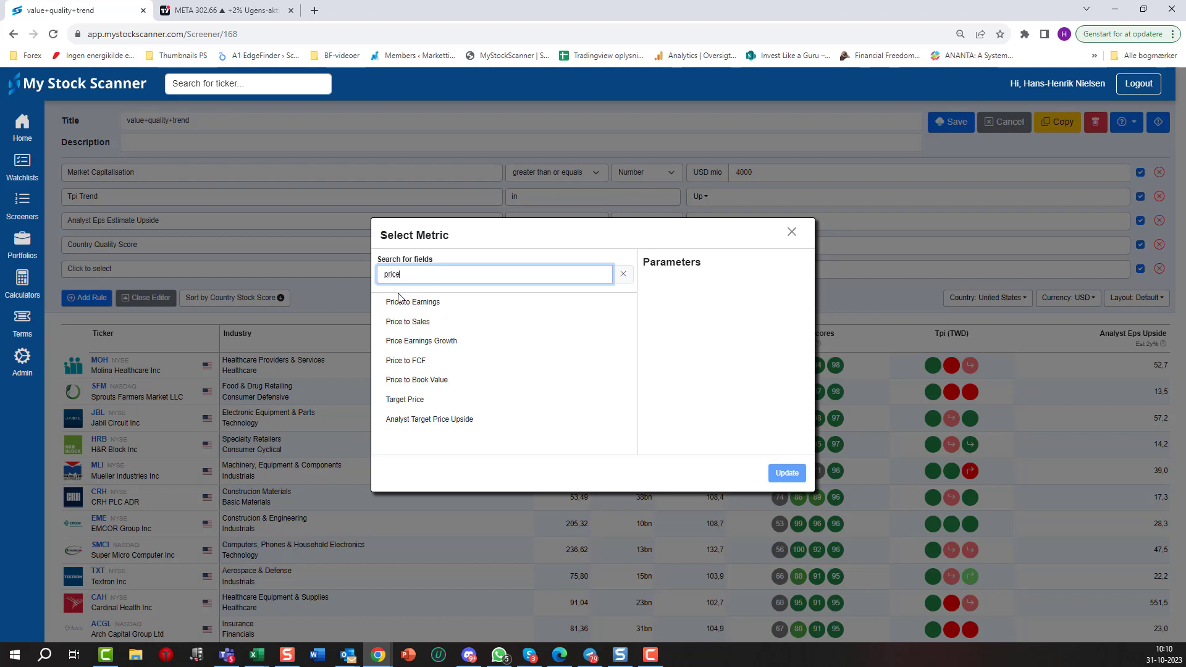
{"action": "left_click", "coordinate": [413, 366]}
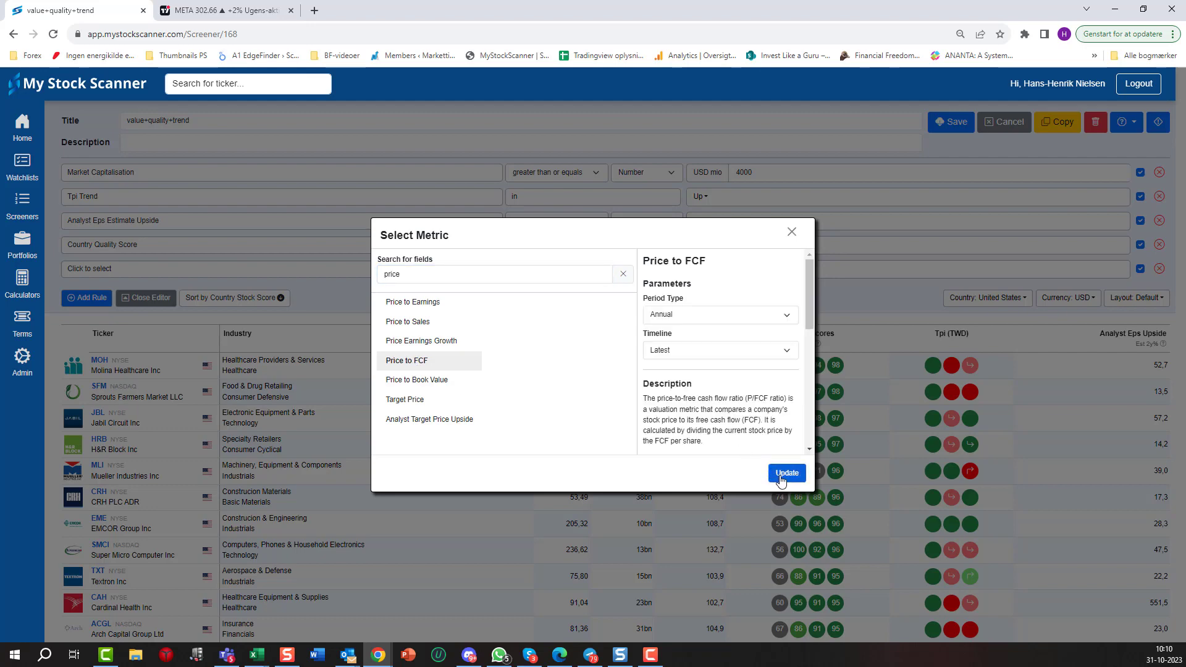
{"action": "left_click", "coordinate": [781, 477]}
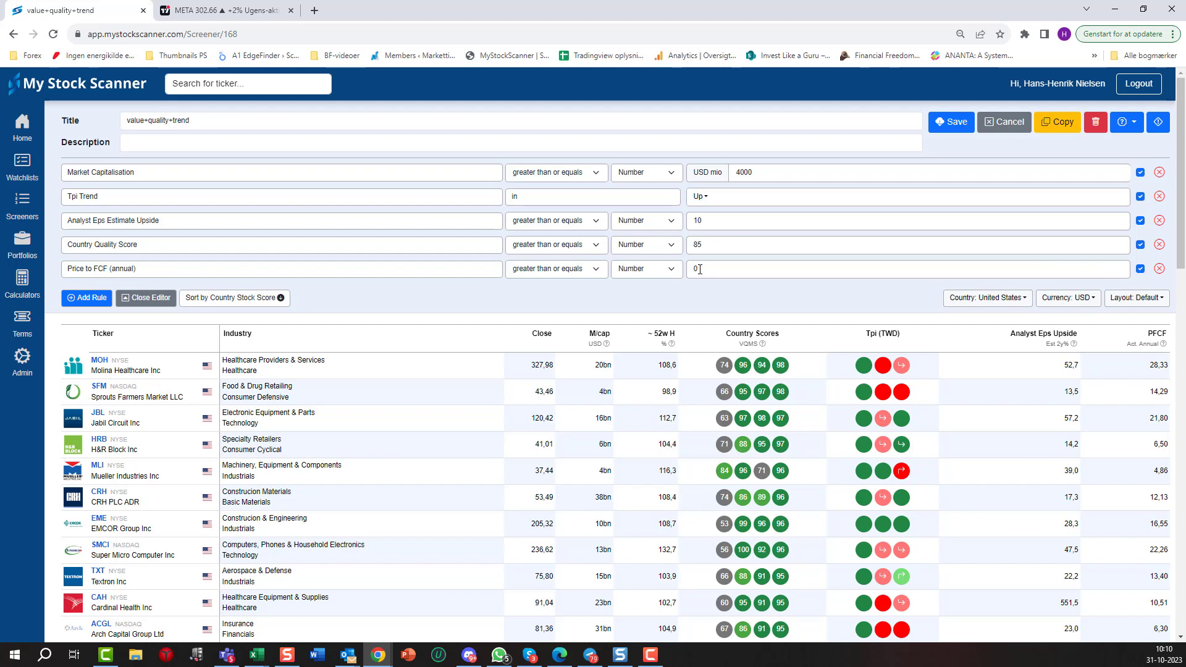
{"action": "double_click", "coordinate": [695, 268]}
{"action": "type", "text": "25"}
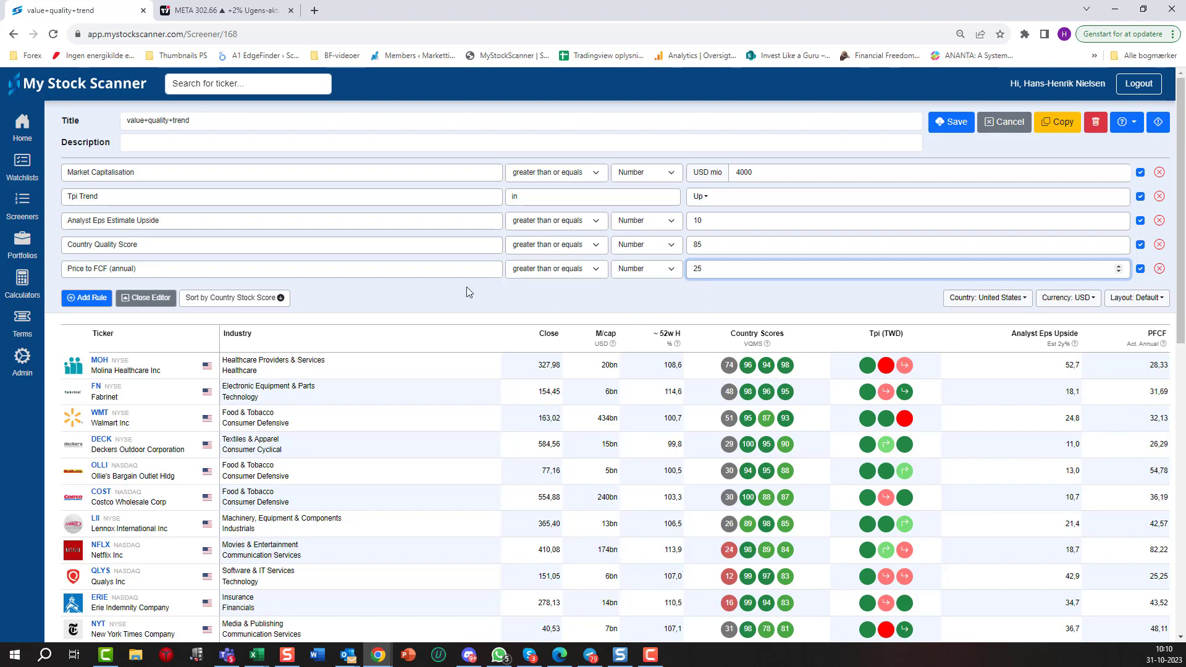
Scroll through the results table to review the matching stocks
{"action": "scroll", "coordinate": [571, 468], "scroll_direction": "down", "scroll_amount": 9}
{"action": "scroll", "coordinate": [581, 469], "scroll_direction": "up", "scroll_amount": 5}
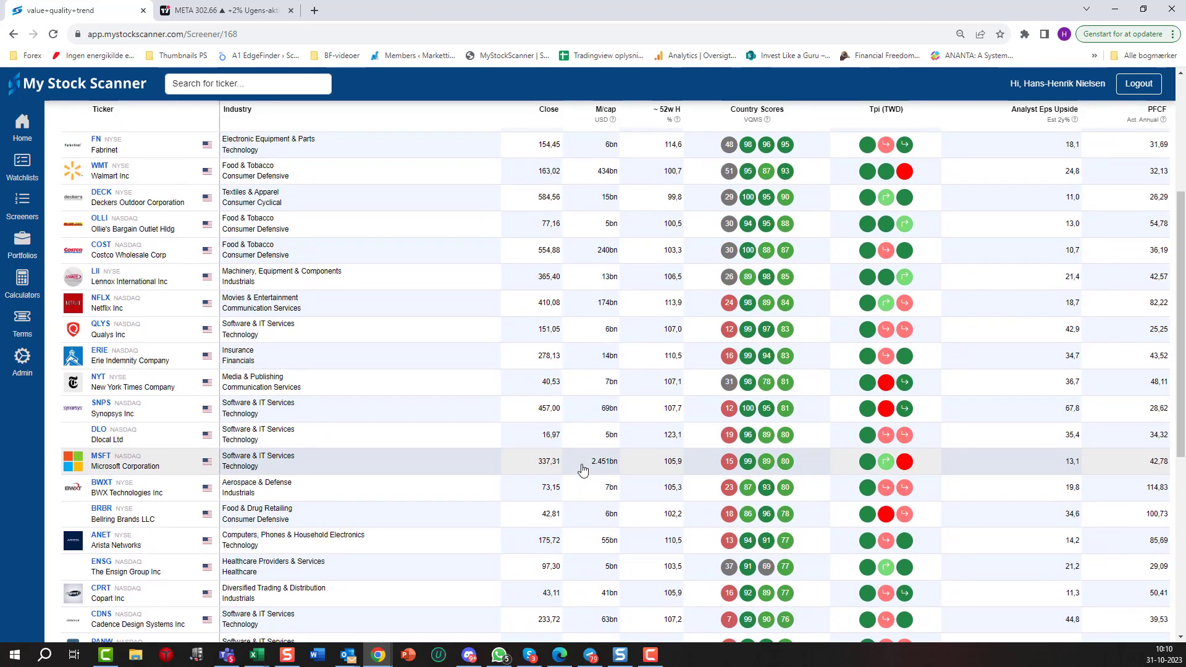
{"action": "scroll", "coordinate": [583, 469], "scroll_direction": "up", "scroll_amount": 3}
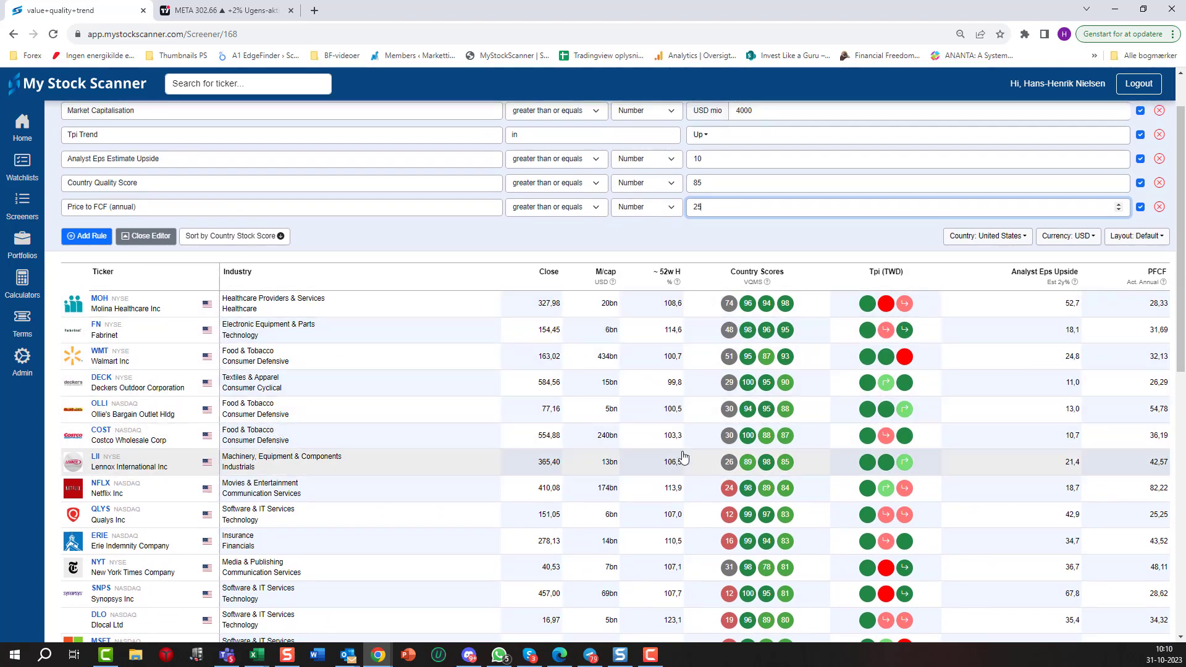
{"action": "scroll", "coordinate": [683, 457], "scroll_direction": "down", "scroll_amount": 7}
{"action": "scroll", "coordinate": [675, 452], "scroll_direction": "up", "scroll_amount": 4}
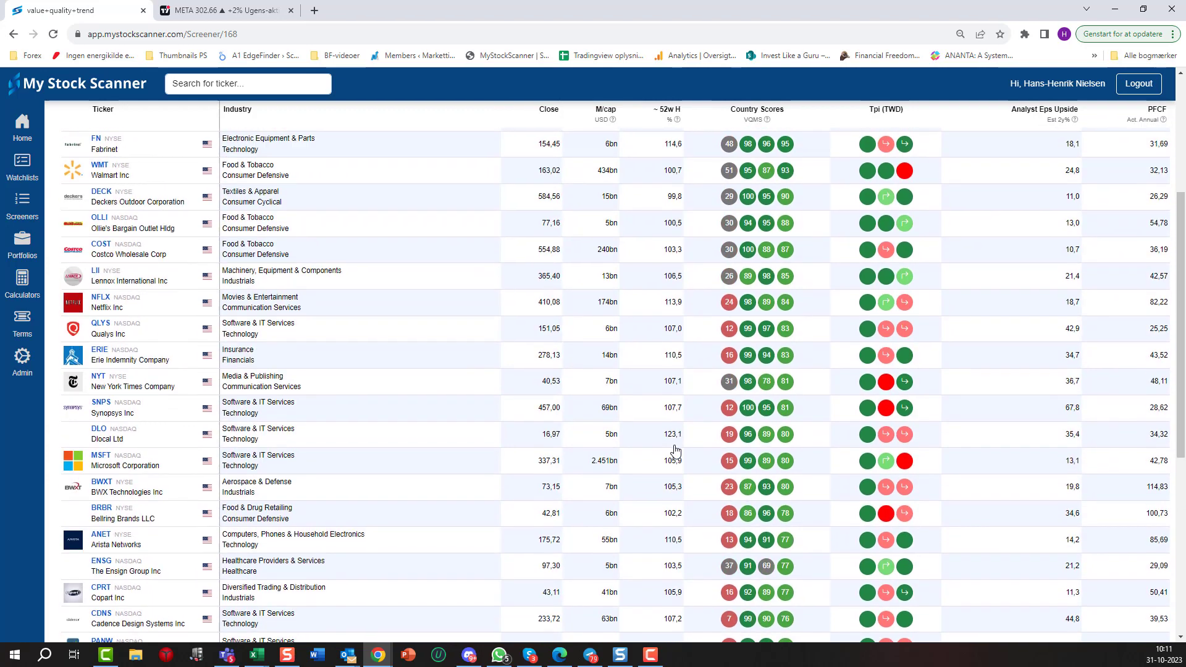
{"action": "scroll", "coordinate": [676, 453], "scroll_direction": "up", "scroll_amount": 4}
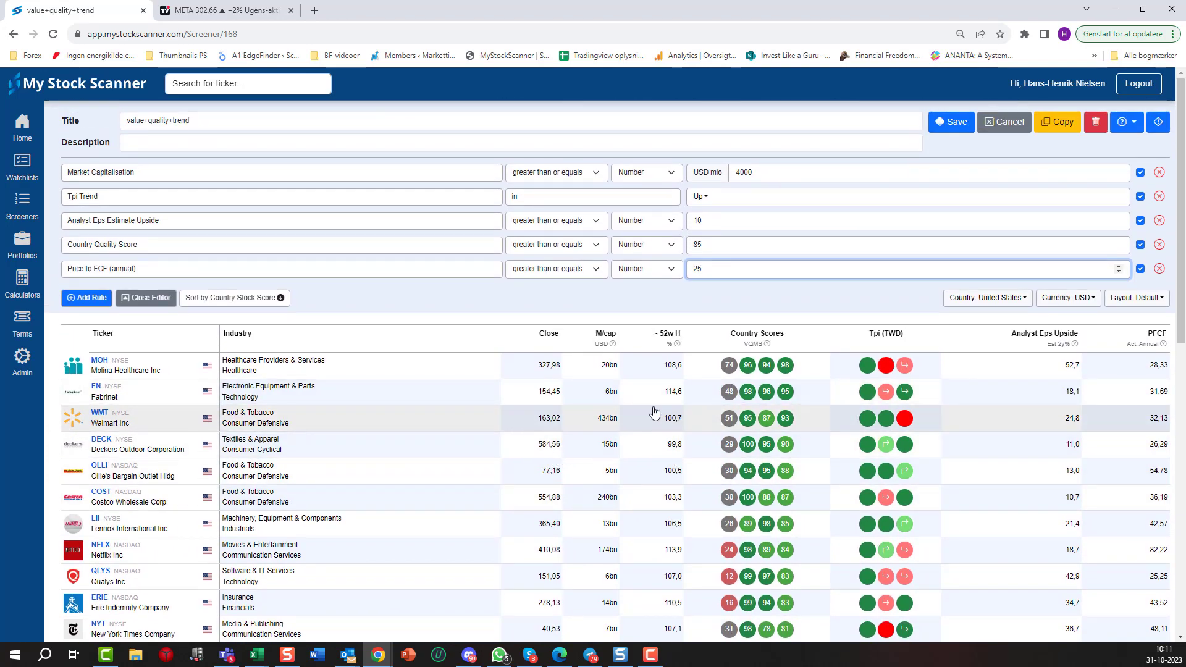
Sort results by market cap, change Price to FCF to at most 25, and open the layout list
{"action": "left_click", "coordinate": [606, 337]}
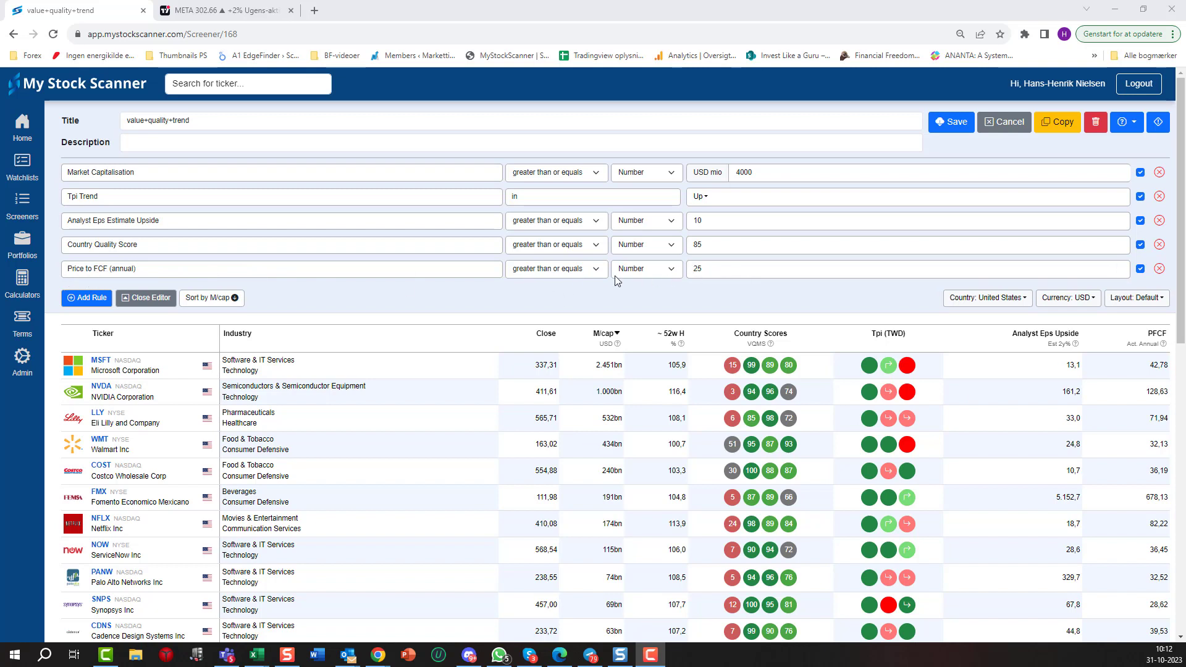
{"action": "left_click", "coordinate": [595, 270]}
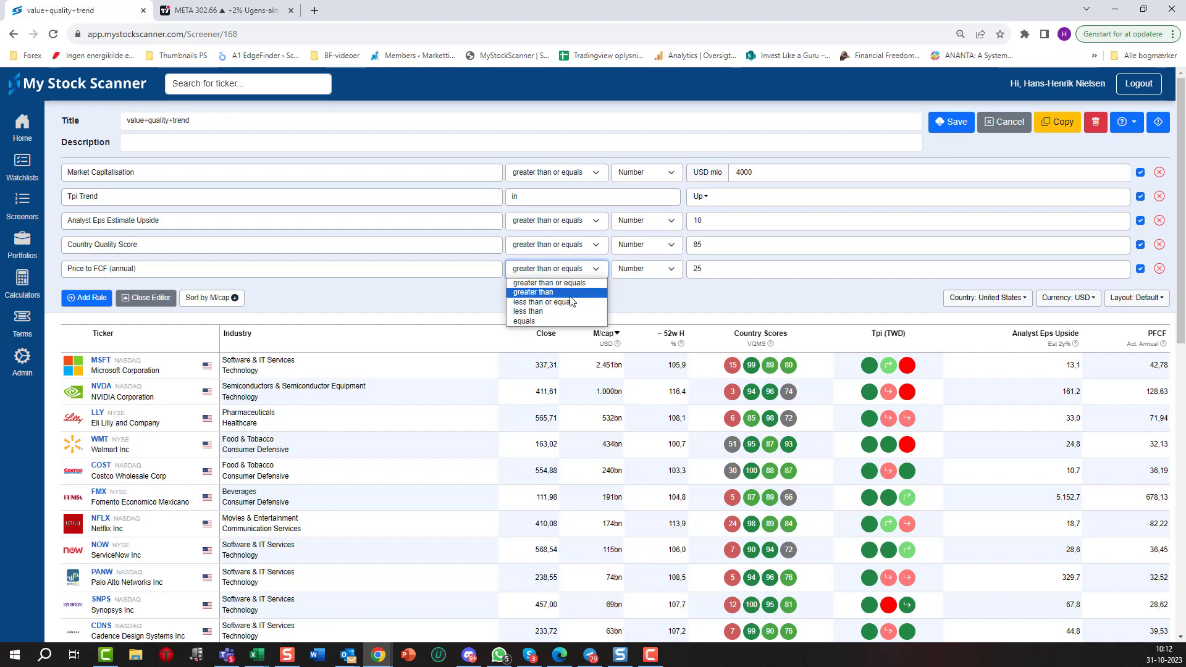
{"action": "left_click", "coordinate": [565, 302]}
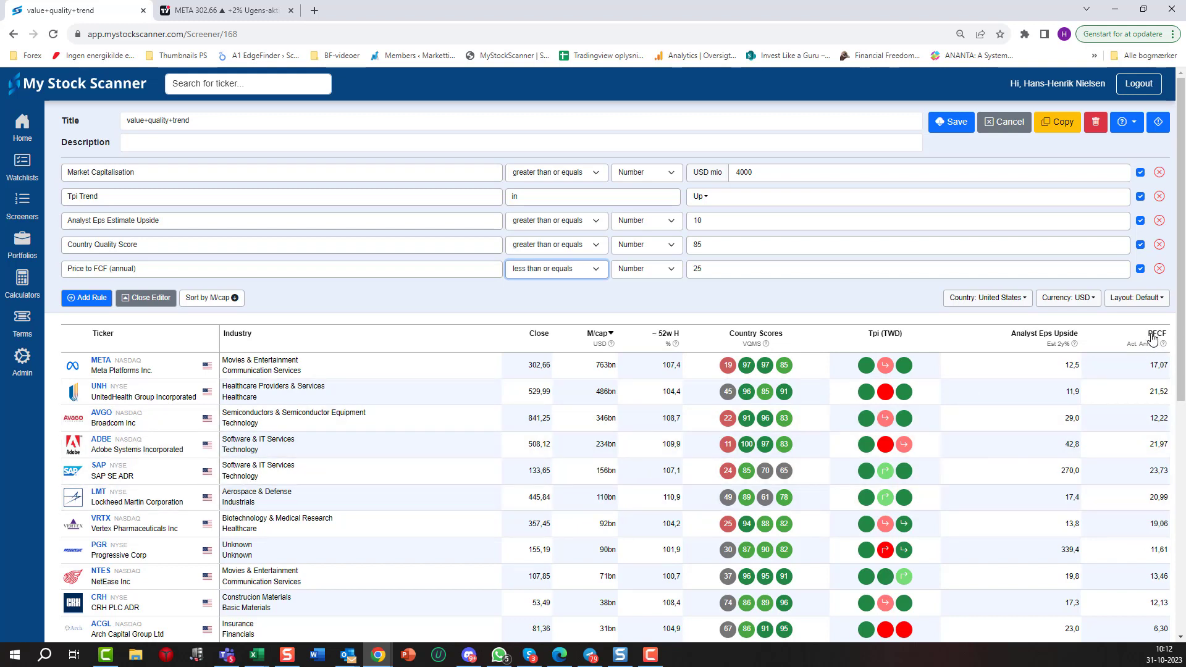
{"action": "left_click", "coordinate": [1158, 302]}
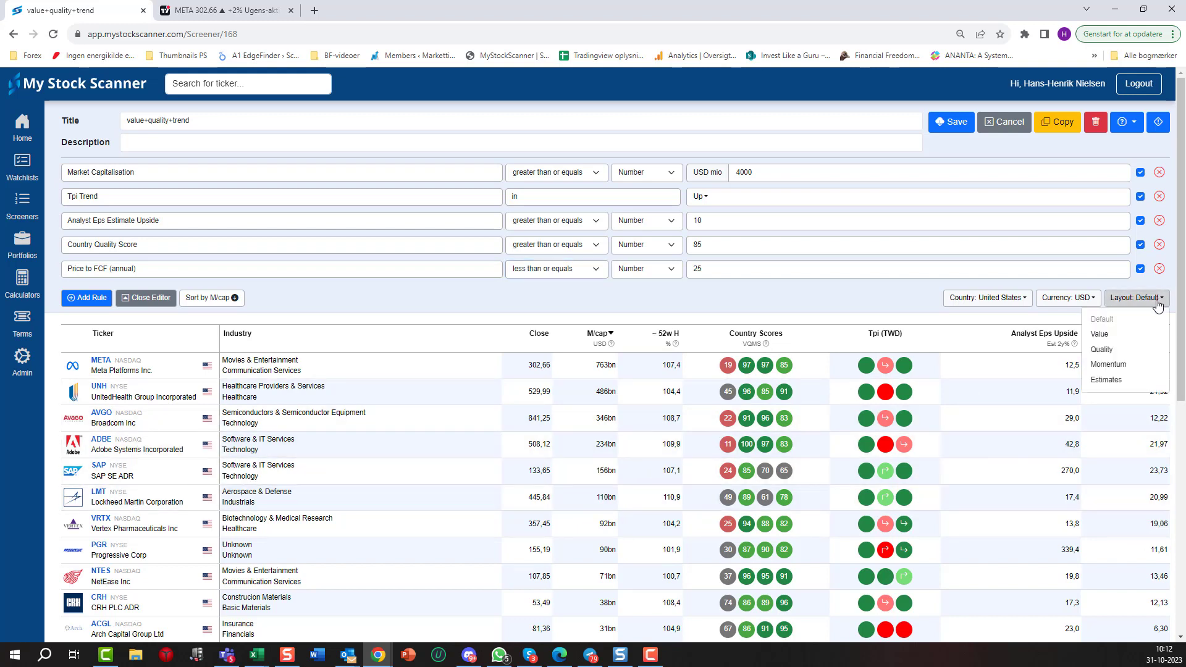
Switch the results to the Quality layout and review the Av ROCE, Piotroski and Z Score columns
{"action": "left_click", "coordinate": [1110, 350]}
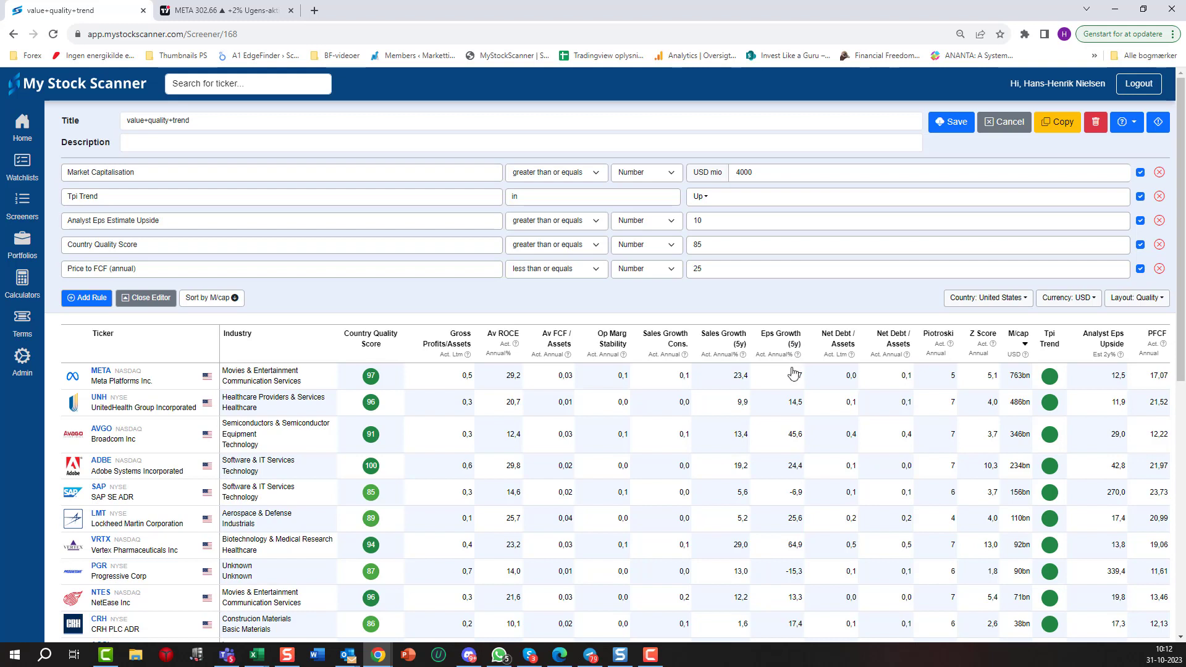
{"action": "scroll", "coordinate": [787, 463], "scroll_direction": "down", "scroll_amount": 2}
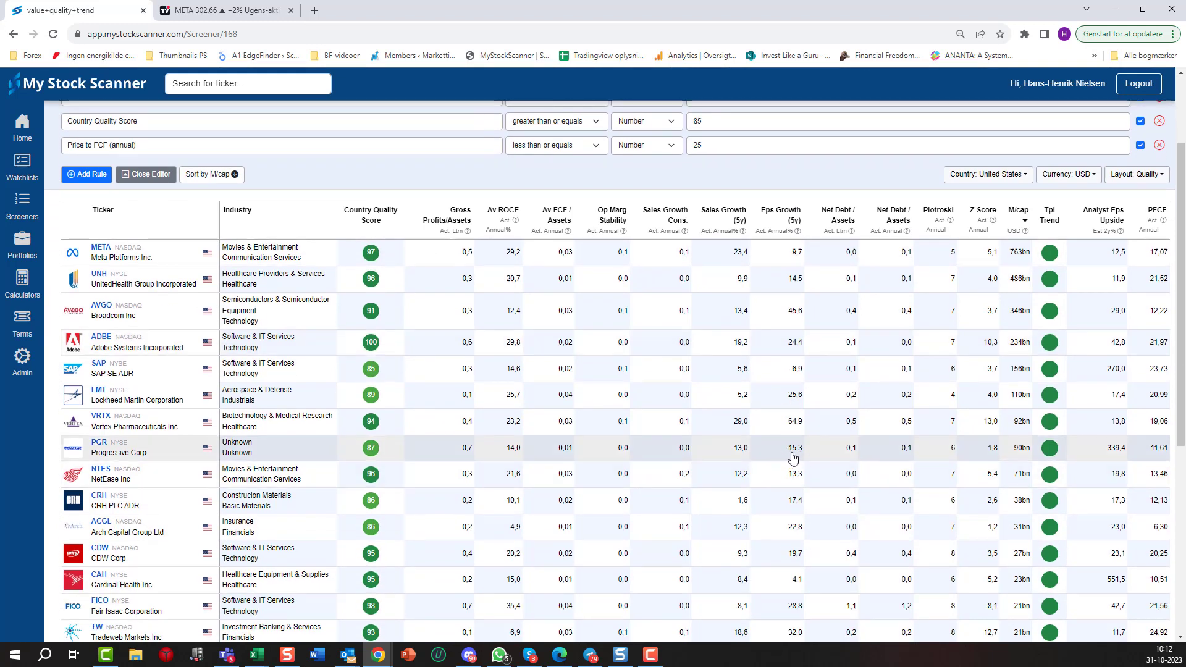
{"action": "scroll", "coordinate": [786, 525], "scroll_direction": "down", "scroll_amount": 3}
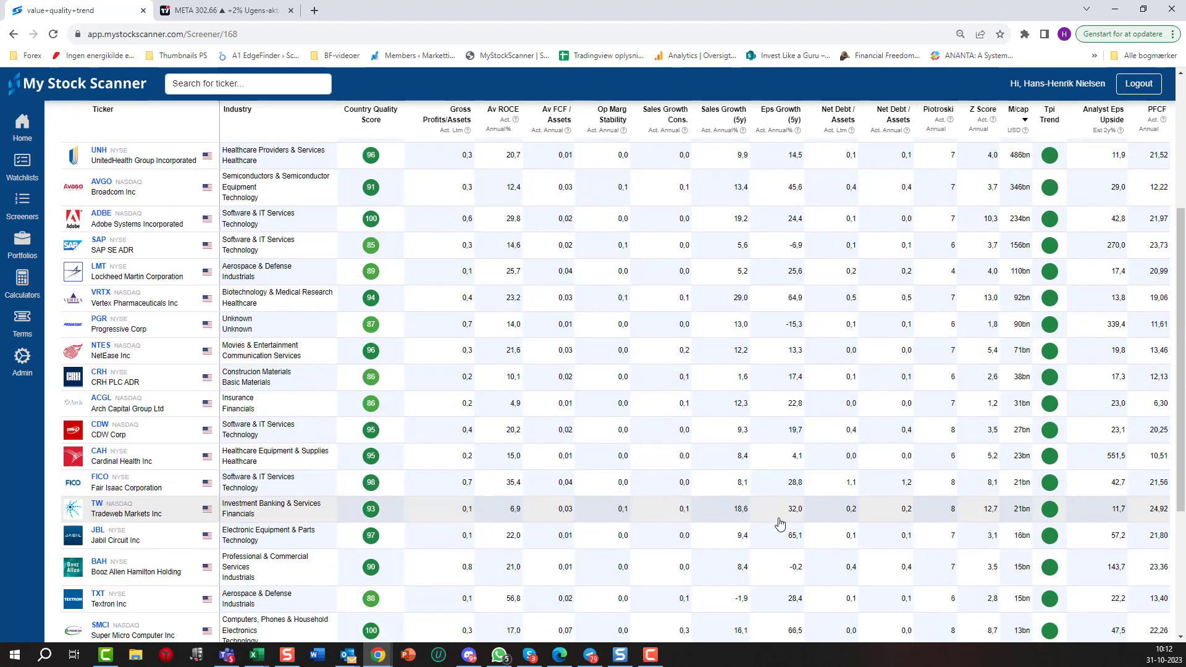
{"action": "scroll", "coordinate": [782, 522], "scroll_direction": "up", "scroll_amount": 5}
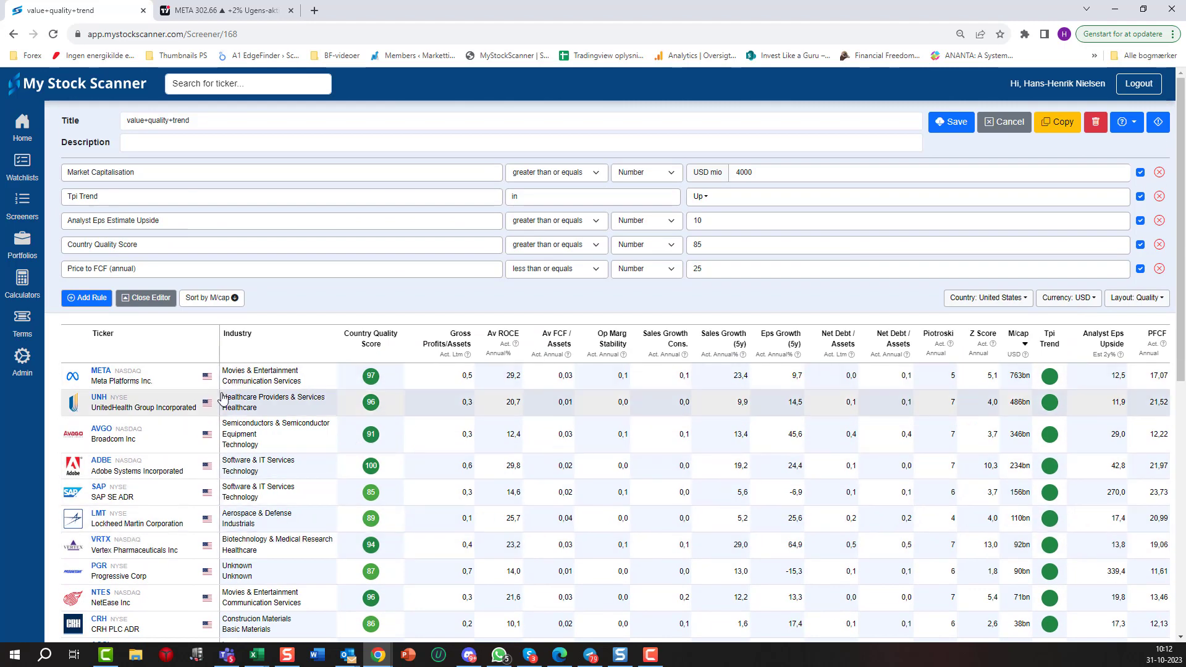
{"action": "left_click", "coordinate": [121, 380]}
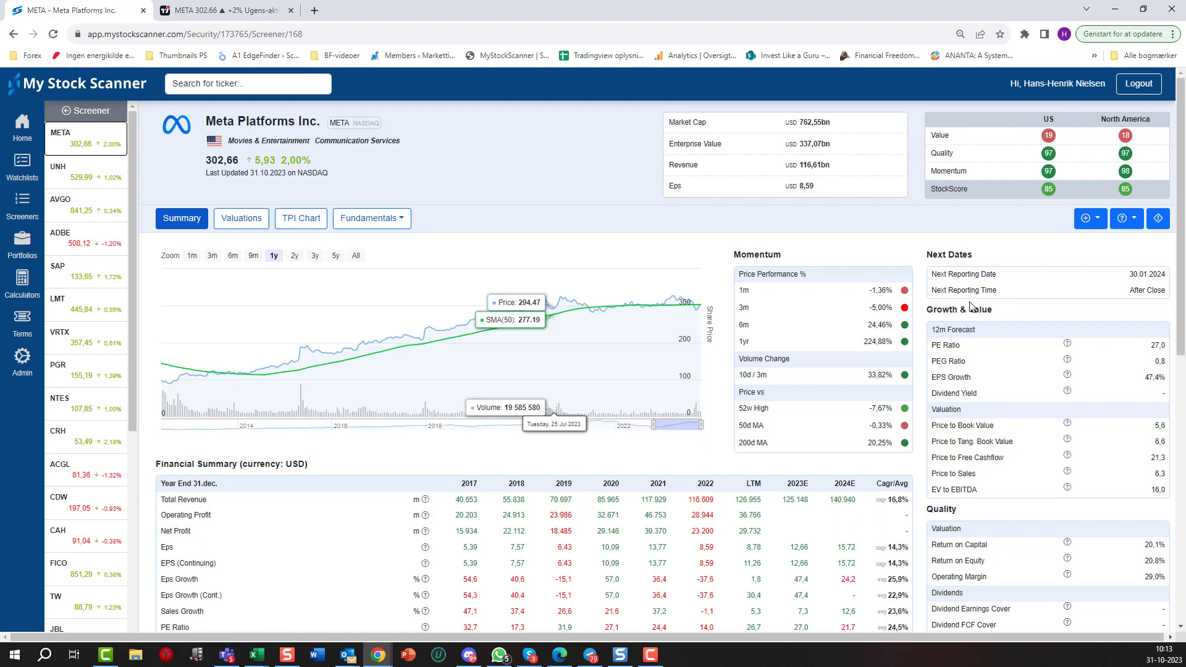
{"action": "double_click", "coordinate": [1160, 362]}
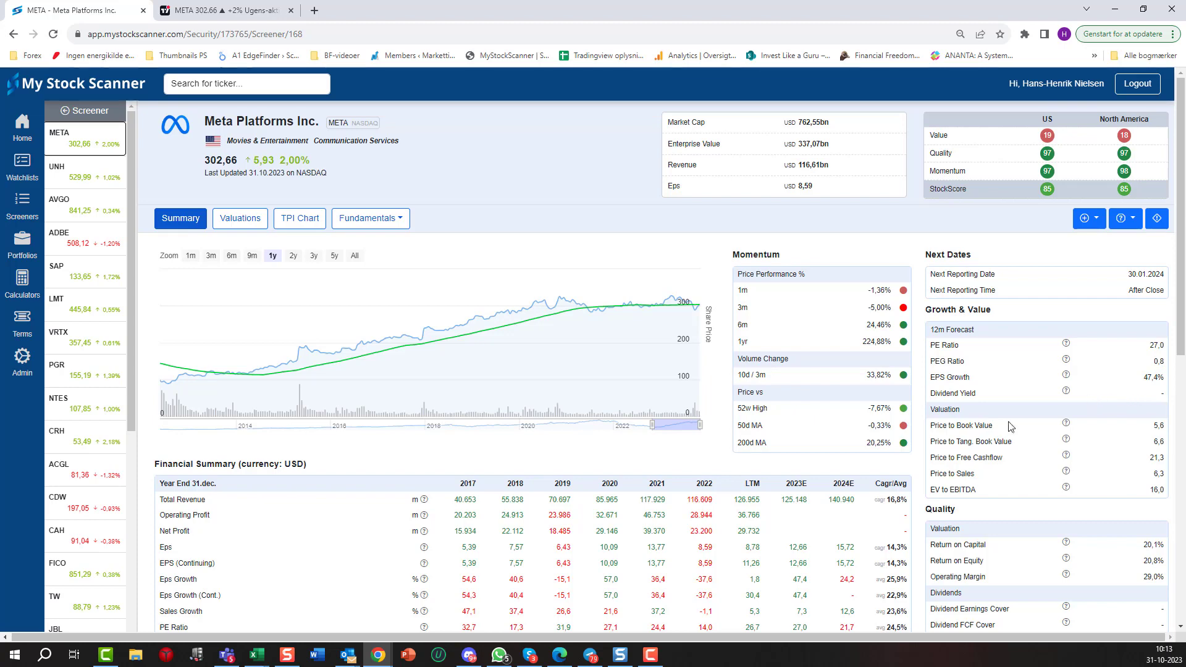
{"action": "scroll", "coordinate": [1044, 503], "scroll_direction": "down", "scroll_amount": 2}
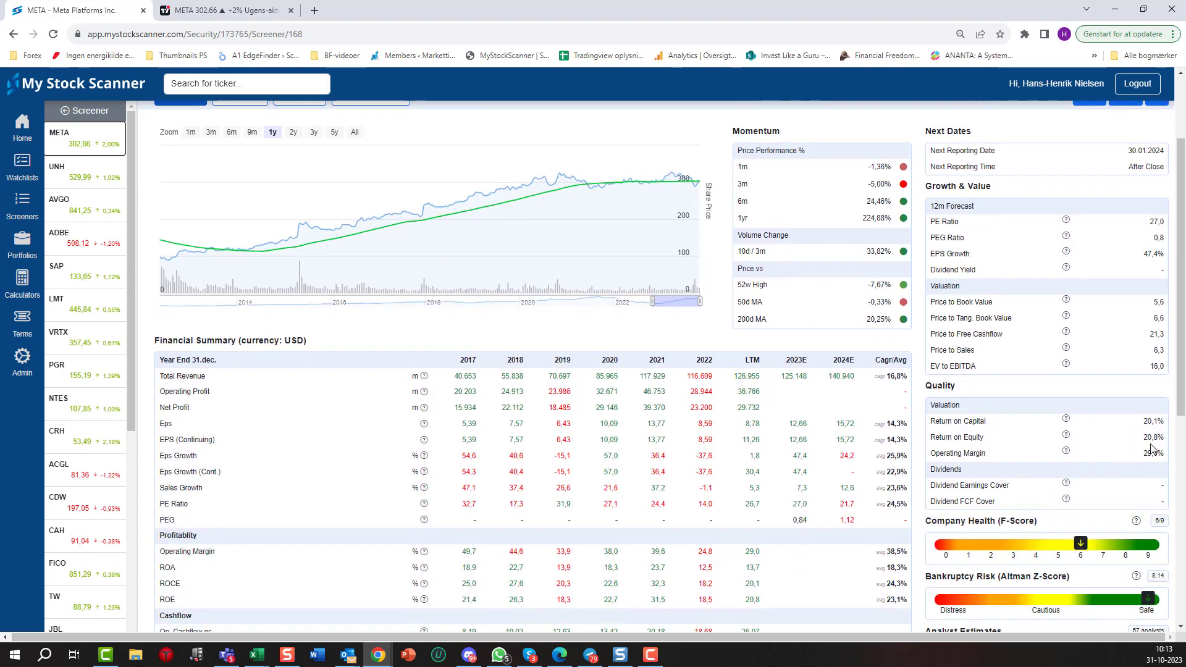
{"action": "scroll", "coordinate": [1105, 460], "scroll_direction": "down", "scroll_amount": 2}
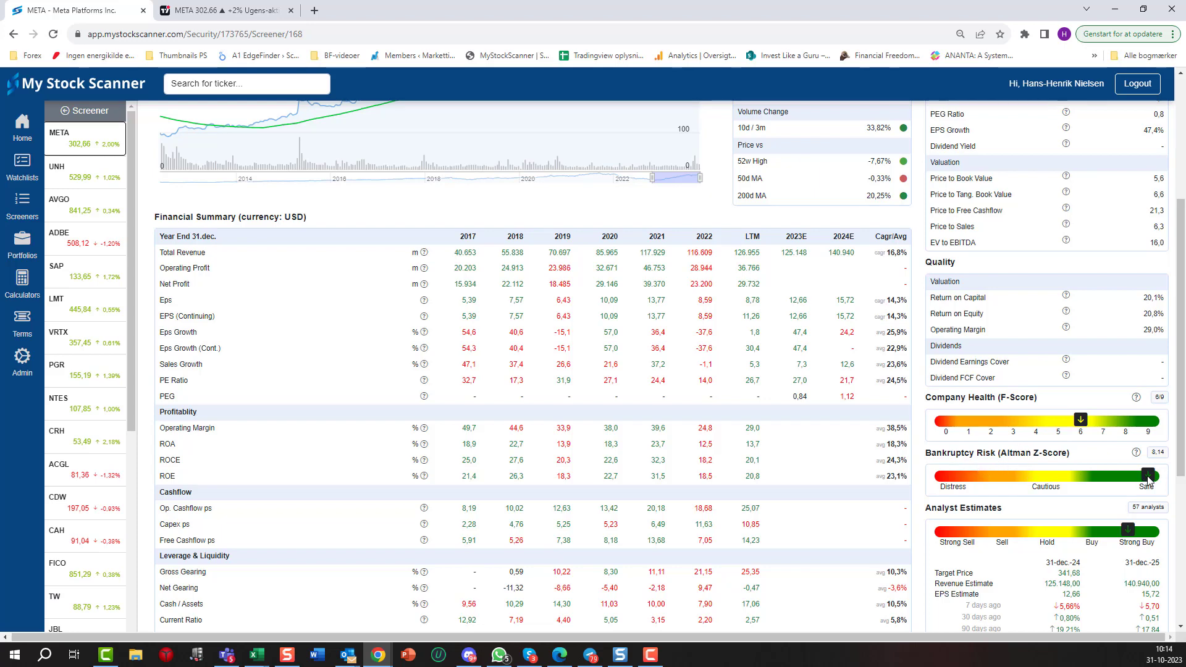
{"action": "scroll", "coordinate": [367, 433], "scroll_direction": "down", "scroll_amount": 2}
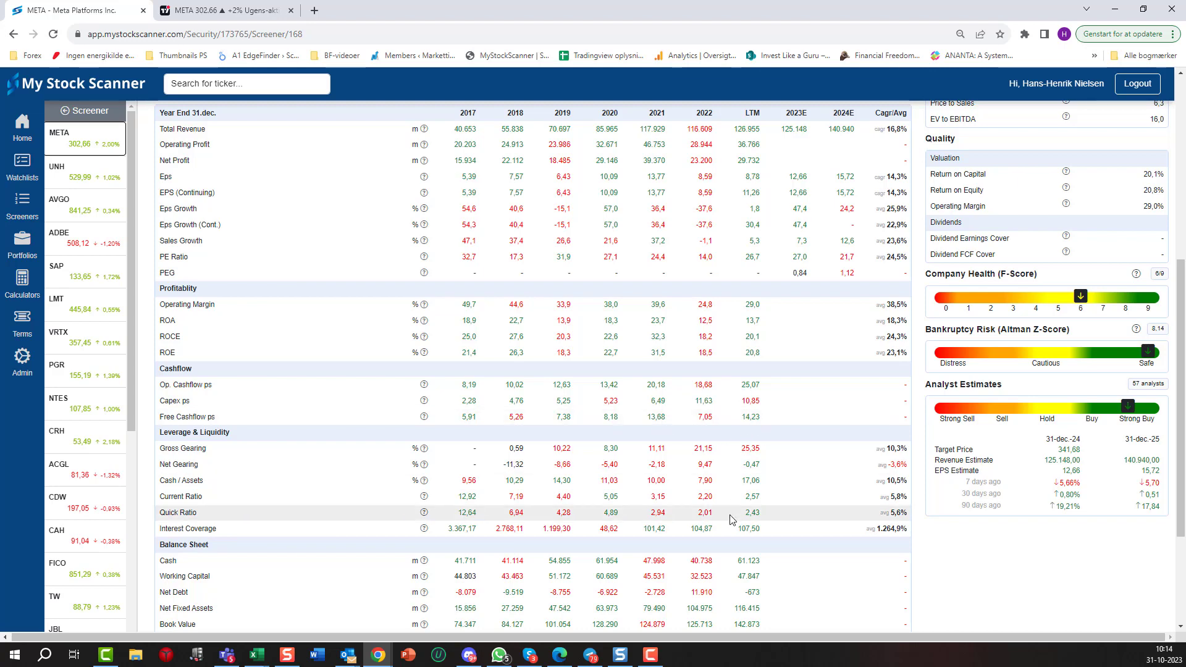
{"action": "scroll", "coordinate": [743, 530], "scroll_direction": "up", "scroll_amount": 6}
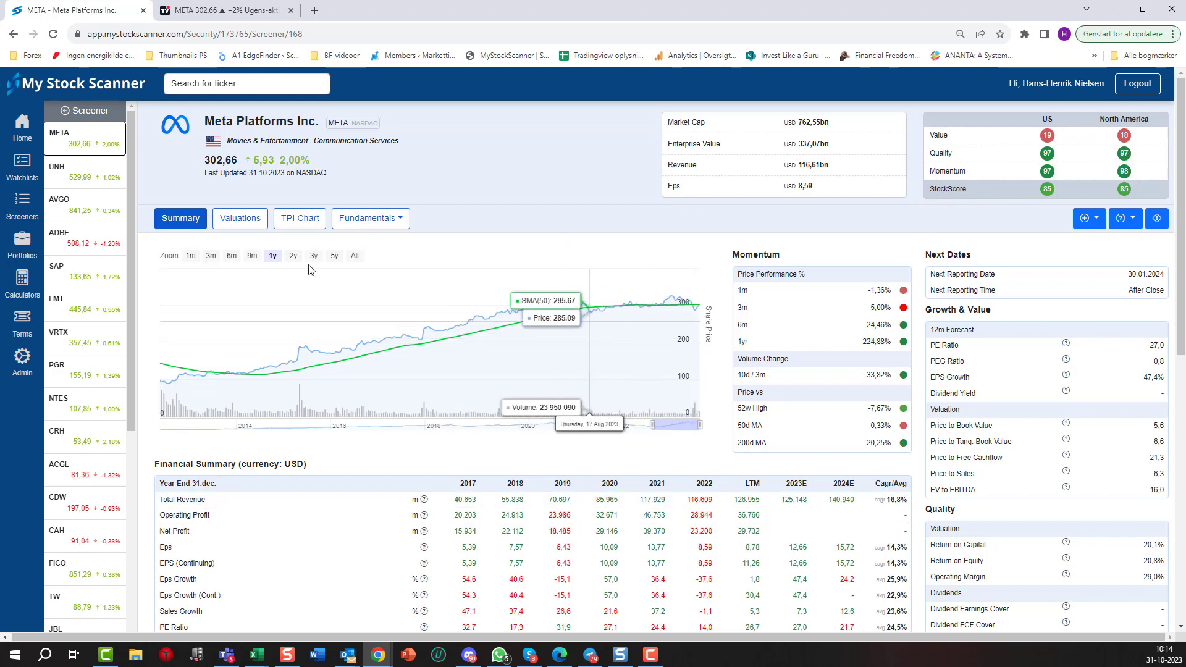
Open UnitedHealth Group's page and review its financials, marking the PEG Ratio of 1,7
{"action": "left_click", "coordinate": [80, 177]}
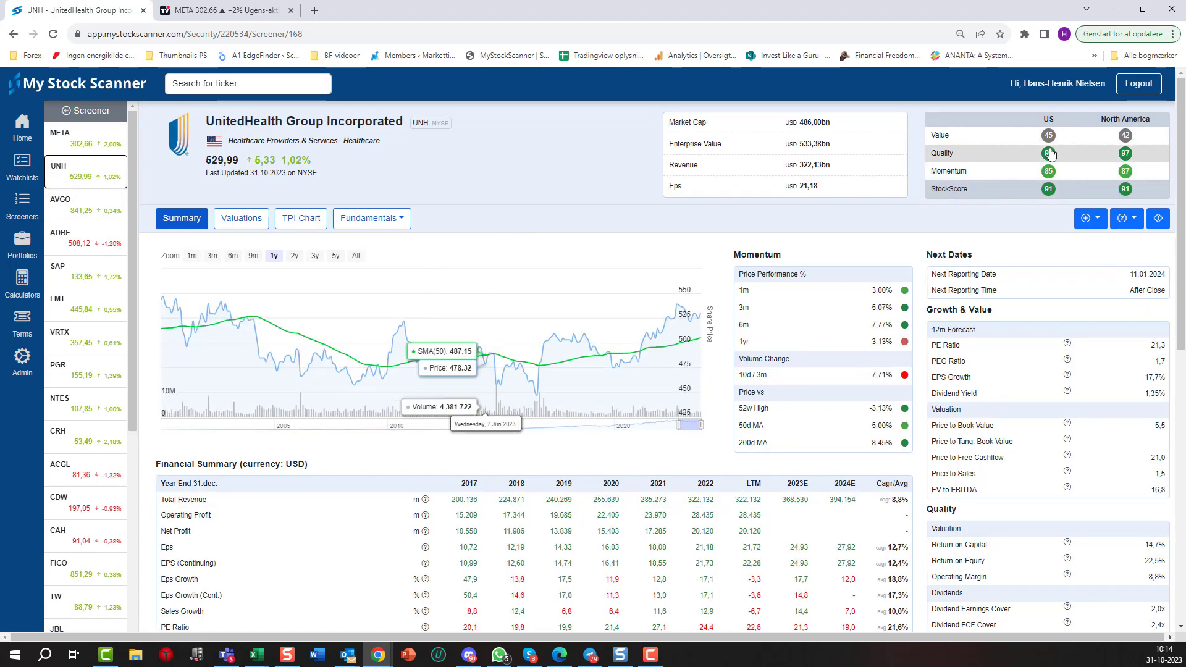
{"action": "scroll", "coordinate": [979, 394], "scroll_direction": "down", "scroll_amount": 2}
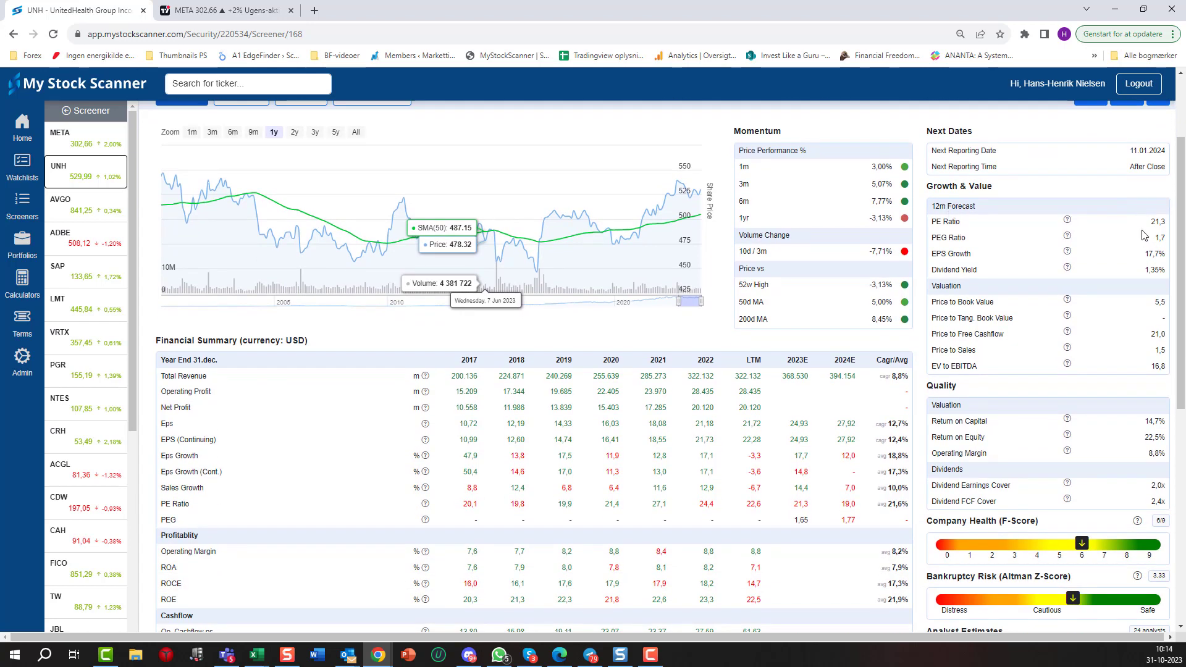
{"action": "left_click_drag", "start_coordinate": [1165, 239], "coordinate": [1158, 238]}
{"action": "scroll", "coordinate": [1064, 439], "scroll_direction": "down", "scroll_amount": 2}
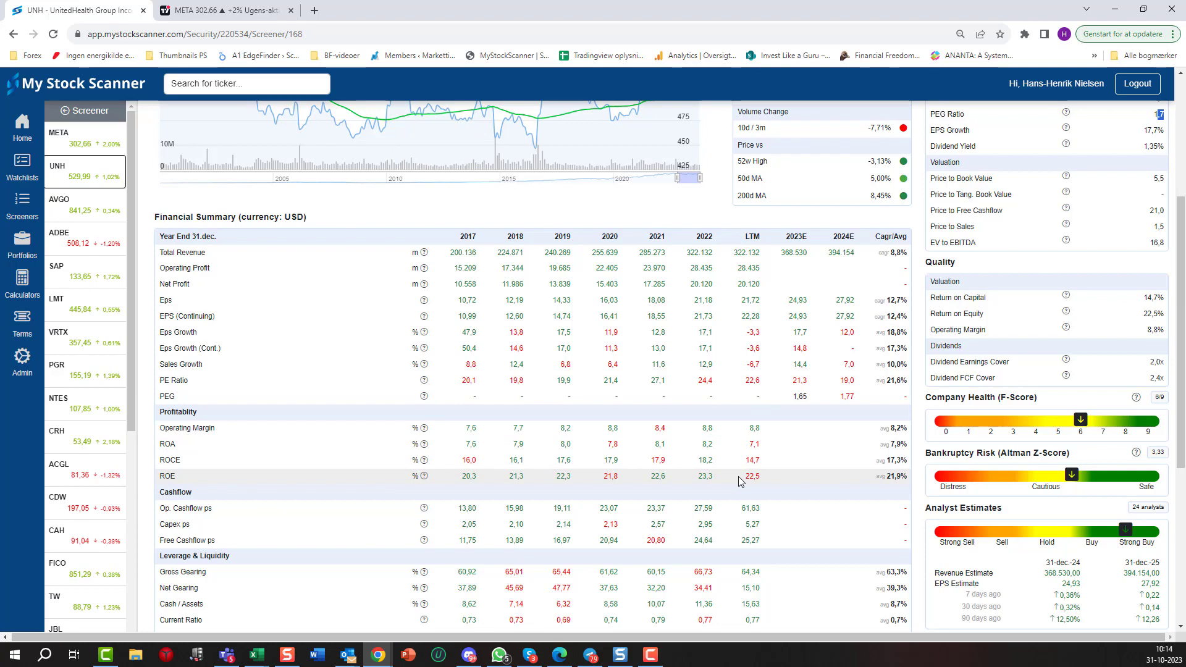
{"action": "scroll", "coordinate": [734, 482], "scroll_direction": "down", "scroll_amount": 1}
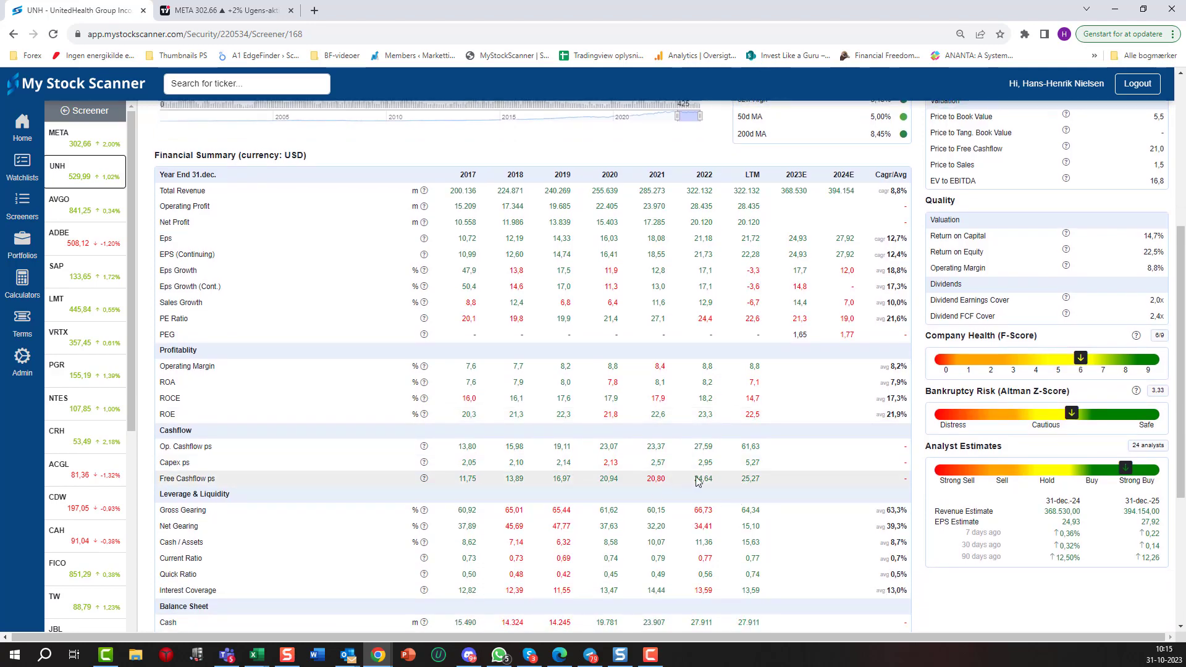
{"action": "scroll", "coordinate": [765, 461], "scroll_direction": "down", "scroll_amount": 3}
{"action": "scroll", "coordinate": [766, 461], "scroll_direction": "up", "scroll_amount": 5}
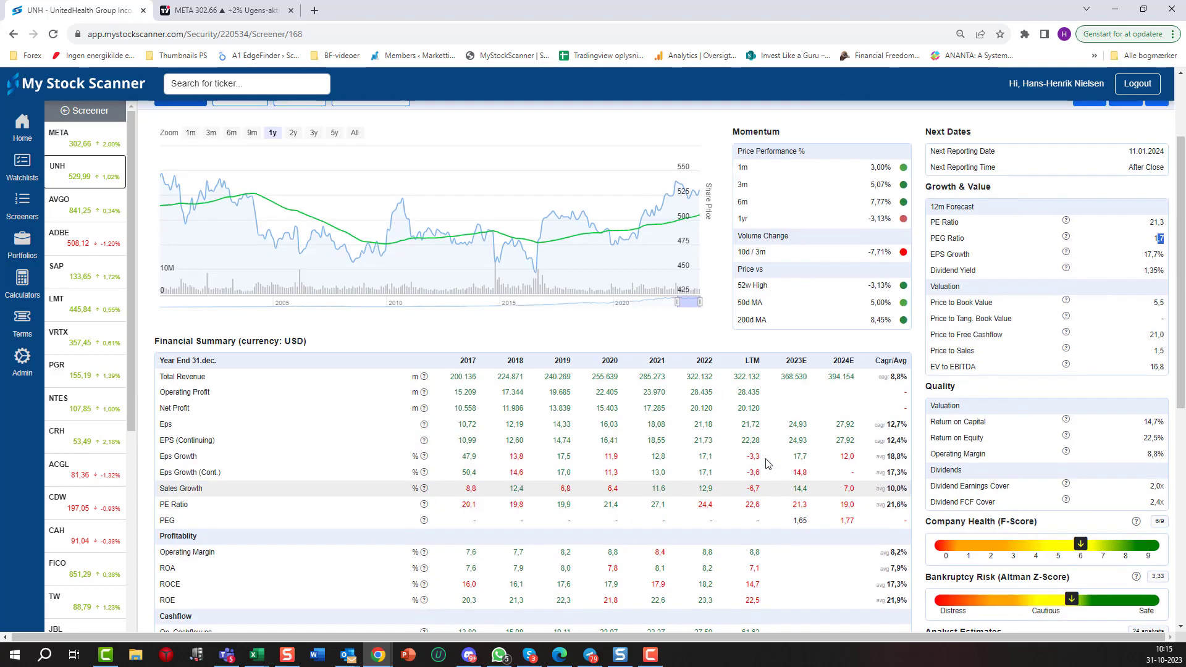
{"action": "scroll", "coordinate": [765, 461], "scroll_direction": "up", "scroll_amount": 2}
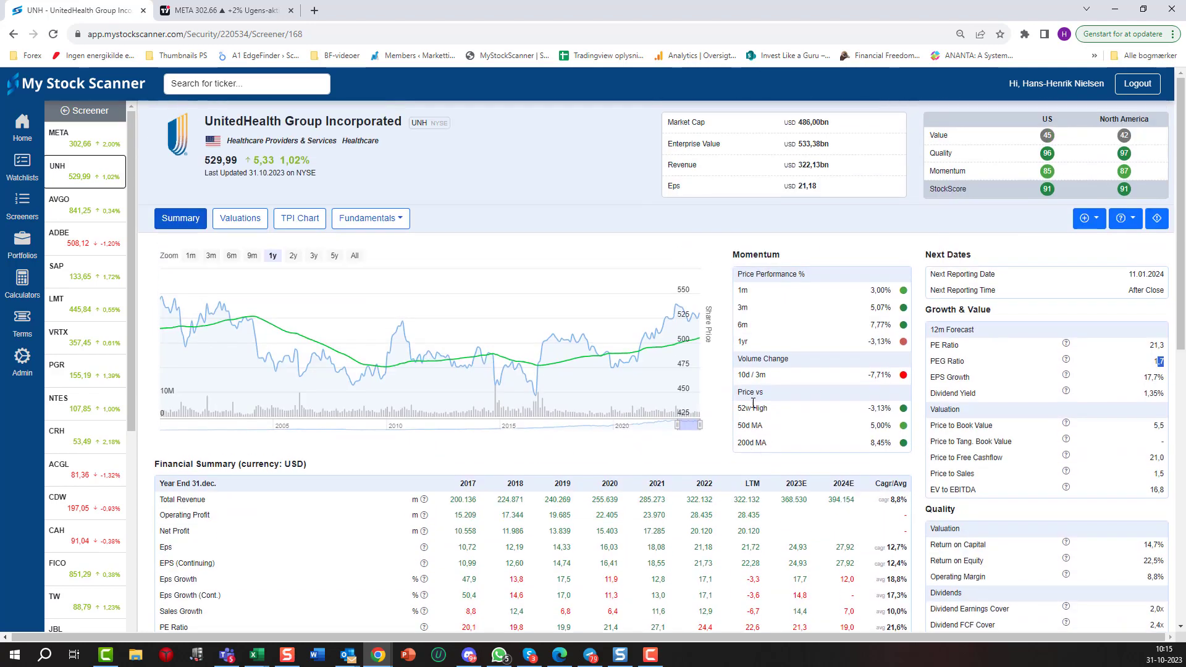
Open and close the Fundamentals statements list without choosing one, then browse the ticker list
{"action": "left_click", "coordinate": [400, 219]}
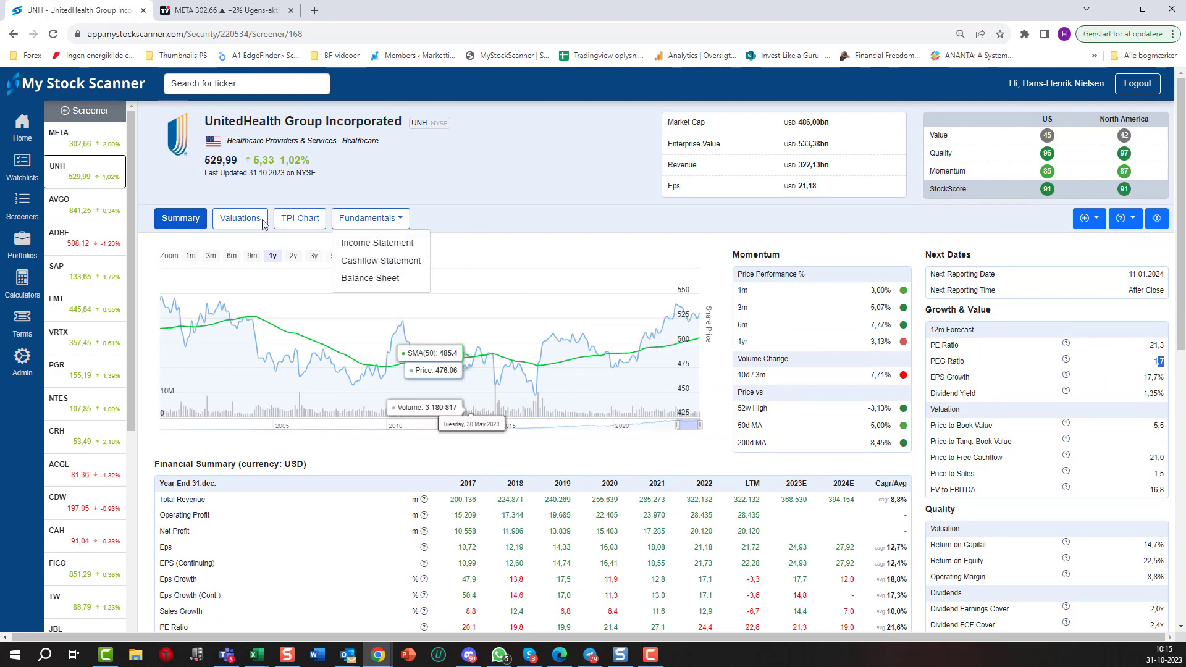
{"action": "left_click", "coordinate": [508, 246]}
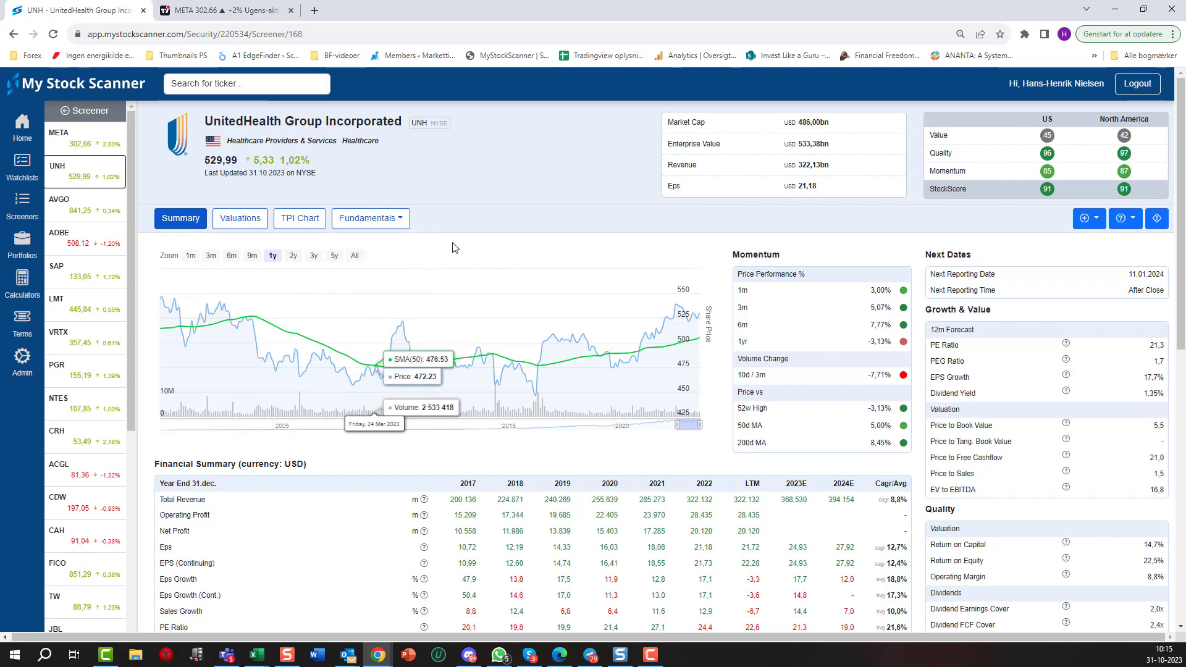
{"action": "scroll", "coordinate": [87, 293], "scroll_direction": "down", "scroll_amount": 4}
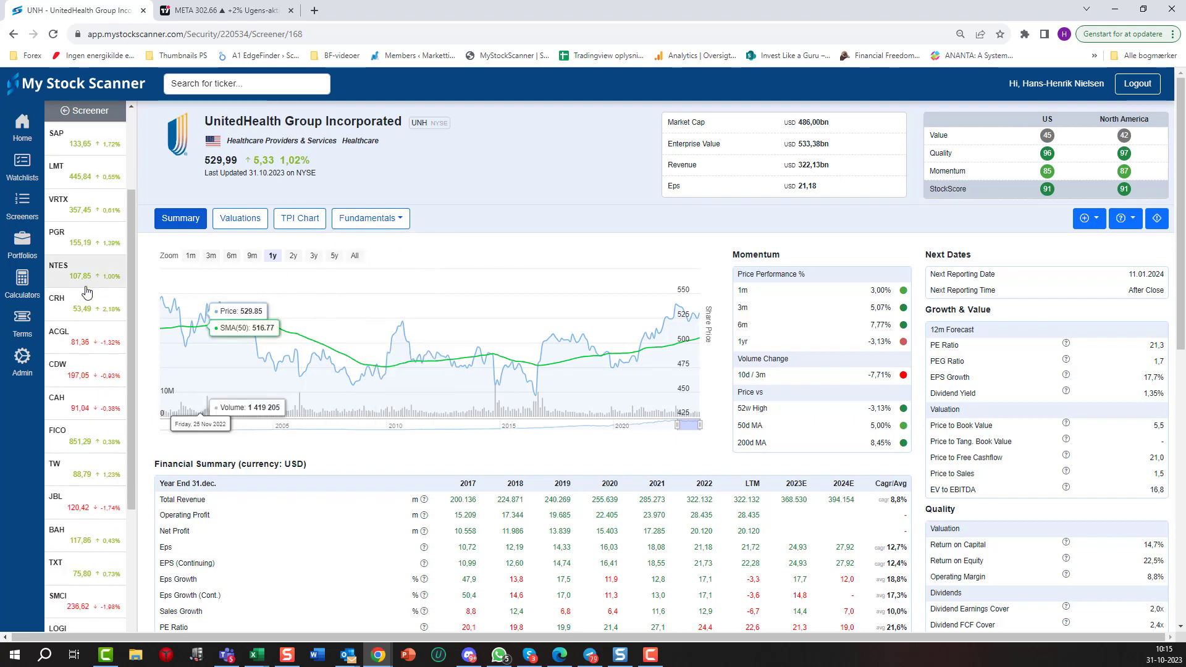
{"action": "scroll", "coordinate": [89, 300], "scroll_direction": "down", "scroll_amount": 4}
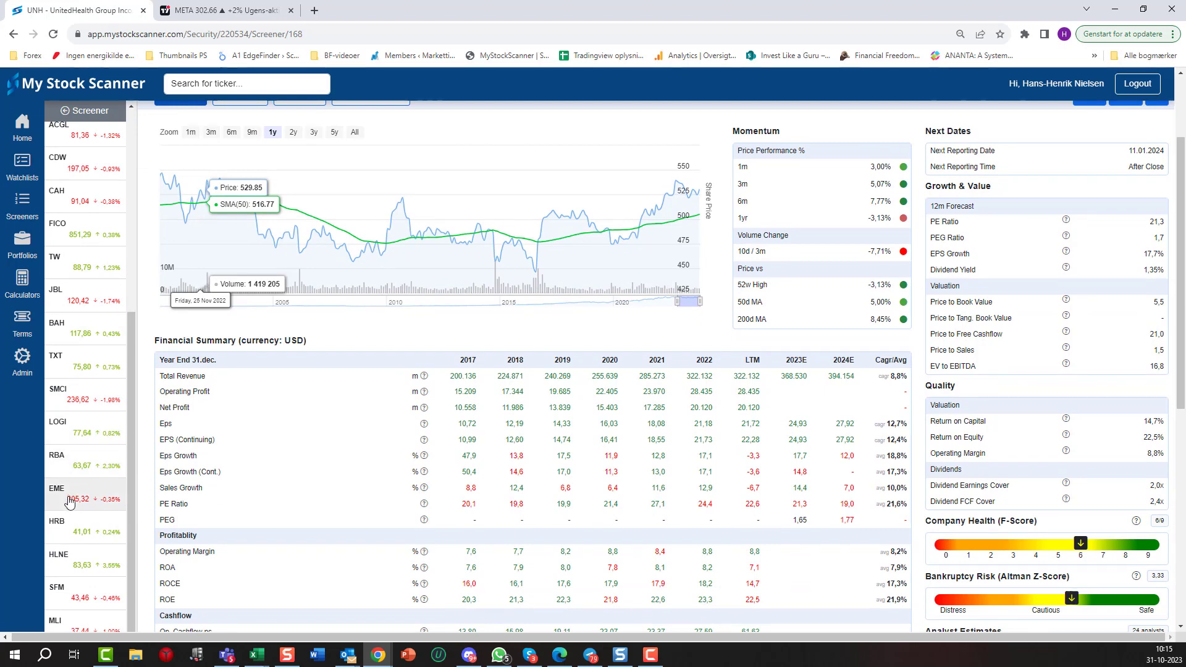
{"action": "scroll", "coordinate": [69, 267], "scroll_direction": "up", "scroll_amount": 4}
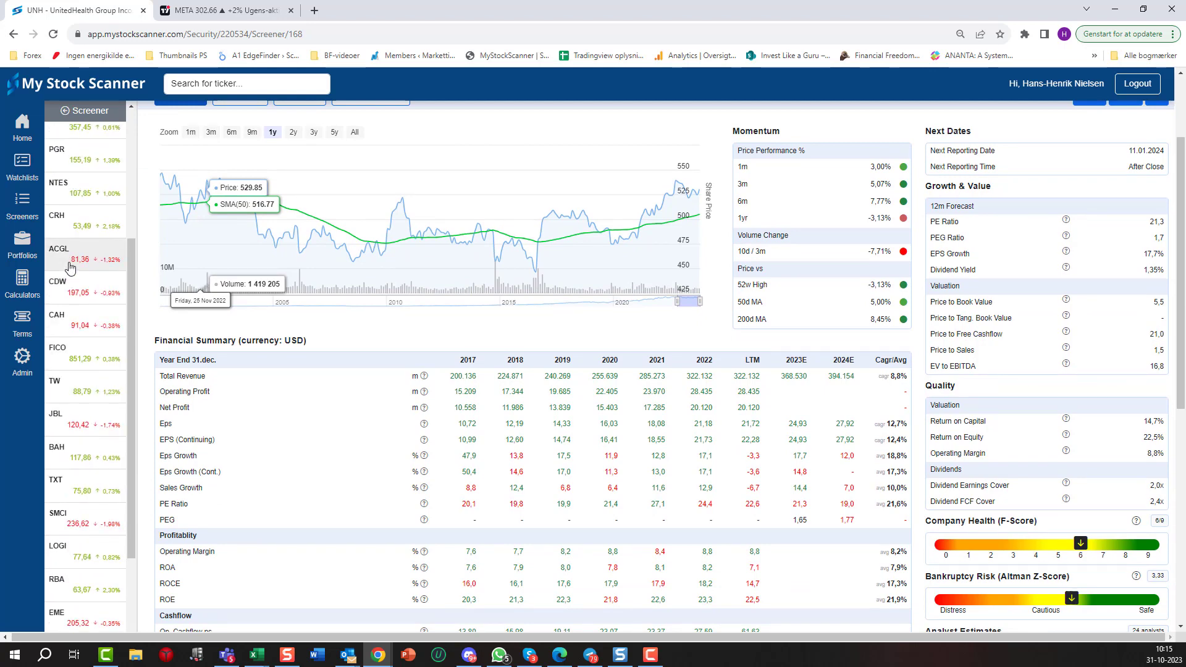
{"action": "scroll", "coordinate": [70, 267], "scroll_direction": "up", "scroll_amount": 2}
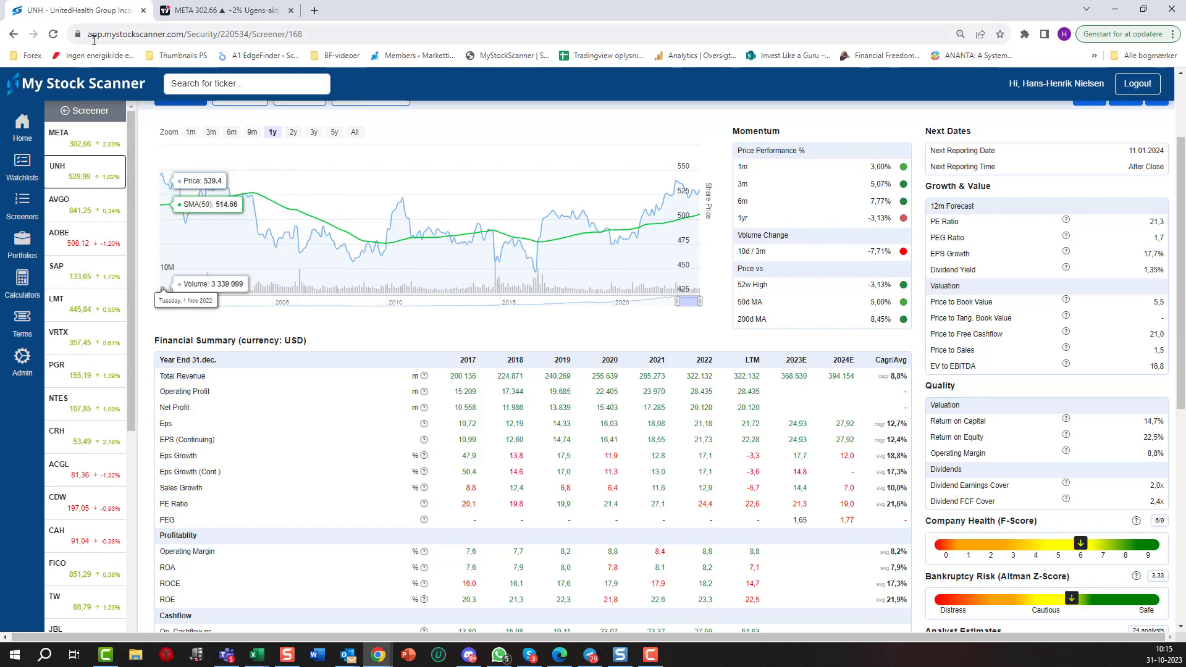
Go back to the screener results and scroll through Broadcom, Adobe, Lockheed Martin and Super Micro Computer
{"action": "left_click", "coordinate": [70, 110]}
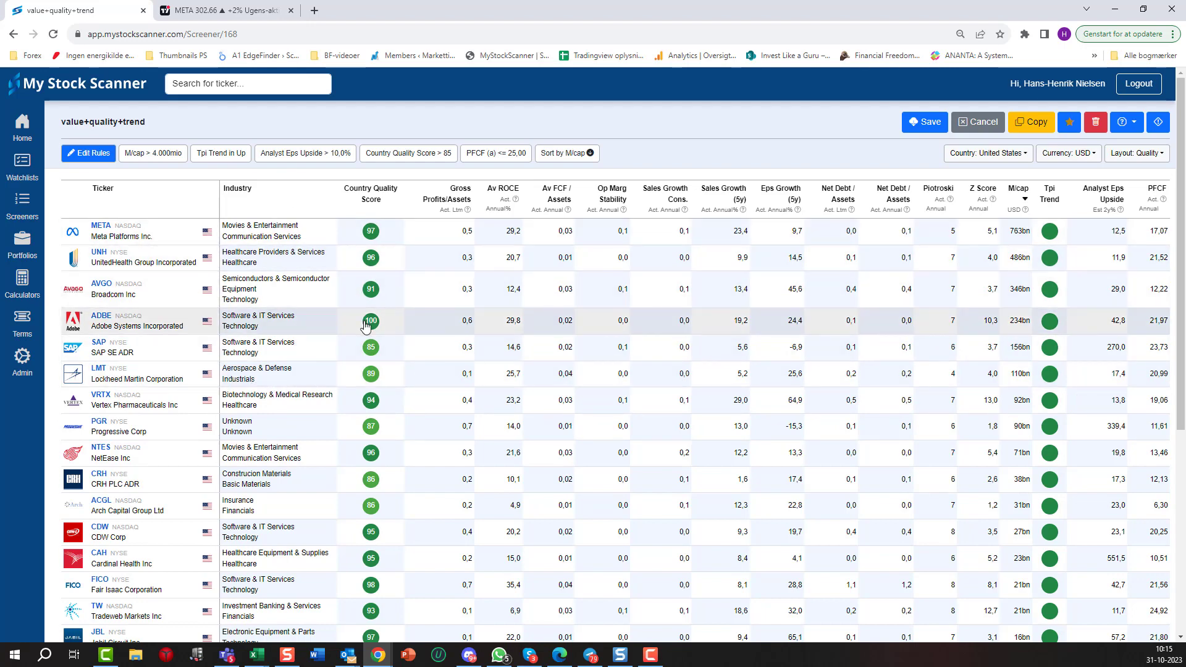
{"action": "scroll", "coordinate": [366, 350], "scroll_direction": "down", "scroll_amount": 3}
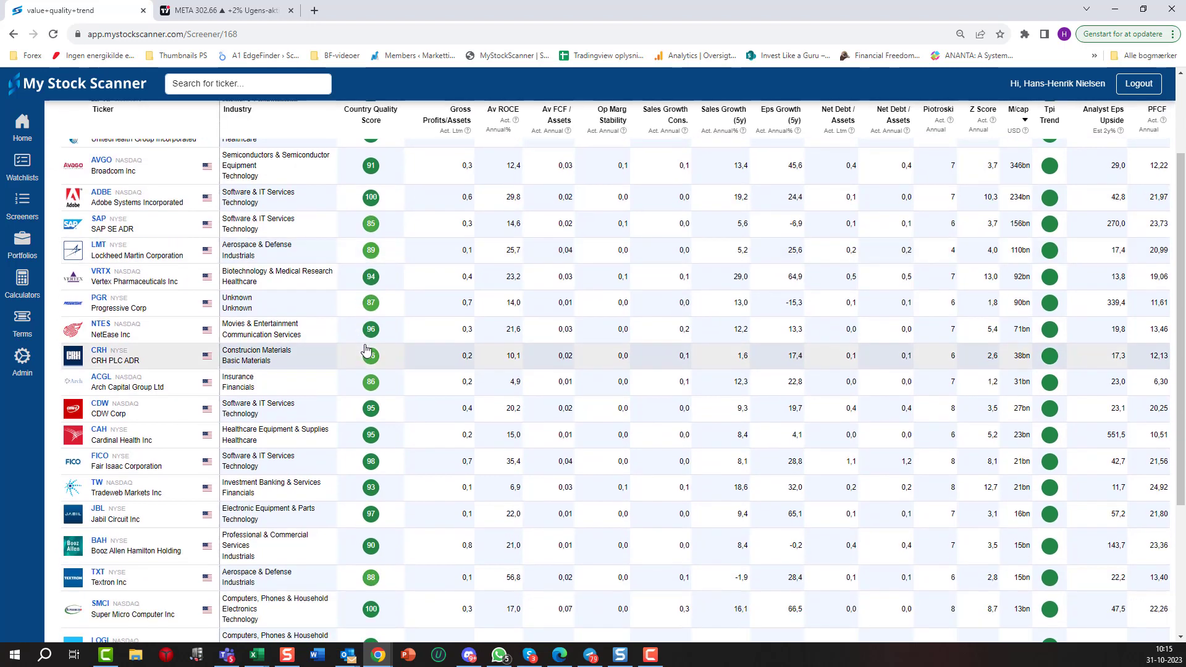
{"action": "scroll", "coordinate": [366, 349], "scroll_direction": "up", "scroll_amount": 3}
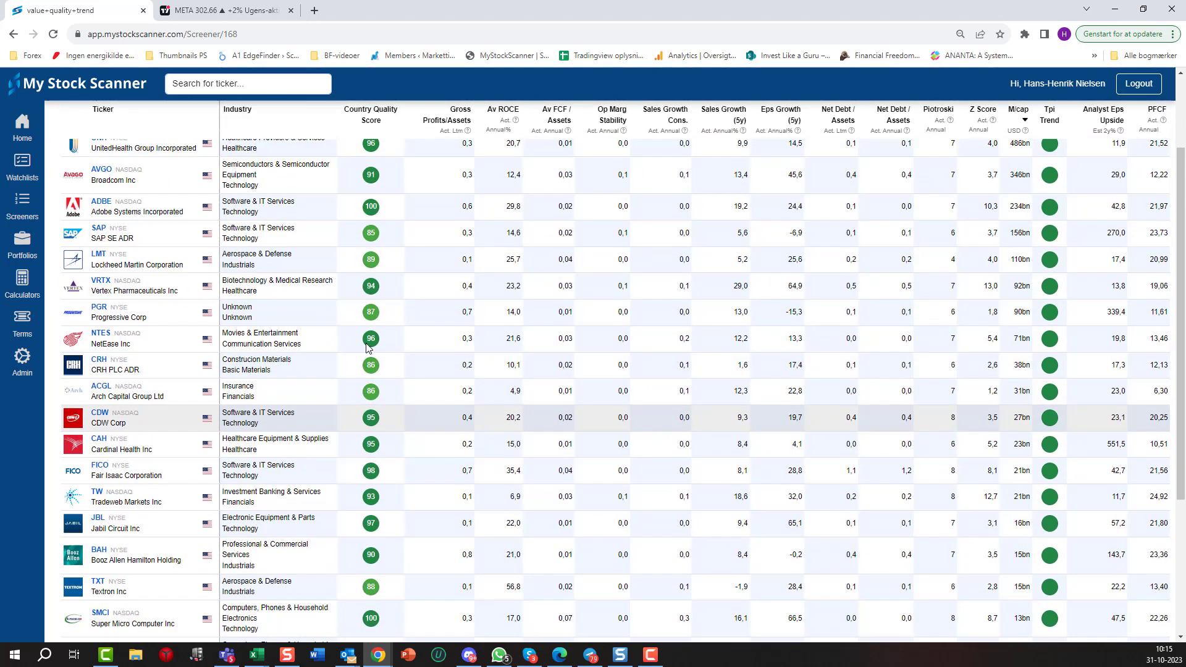